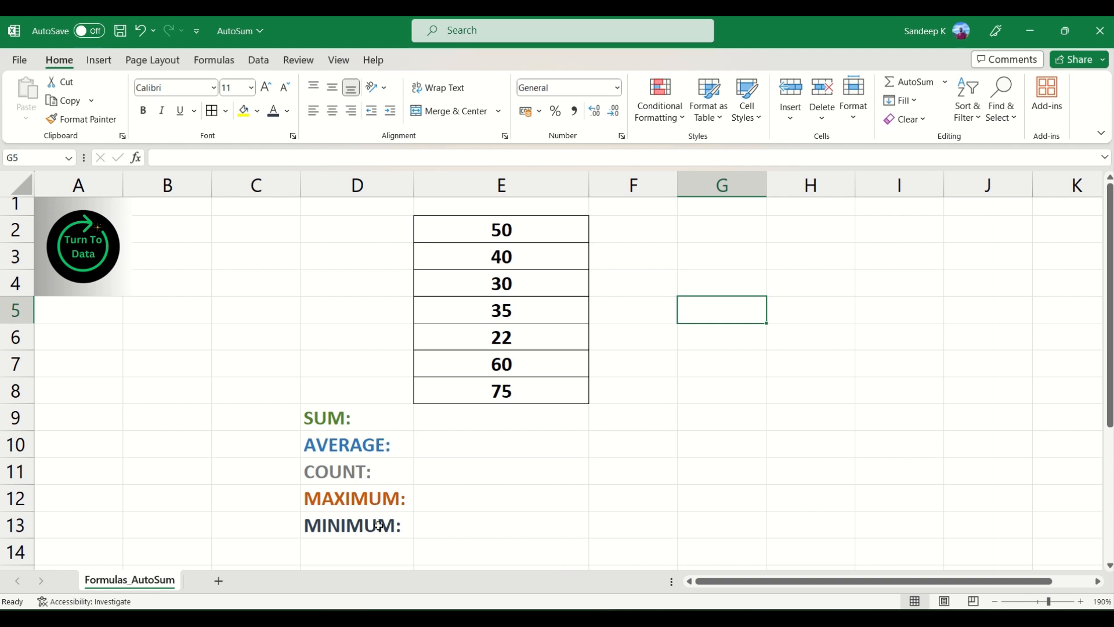
Examine the numbers in E2:E8 and the calculation labels in D9:D13.
{"action": "left_click_drag", "start_coordinate": [461, 235], "coordinate": [460, 385]}
{"action": "left_click", "coordinate": [460, 385]}
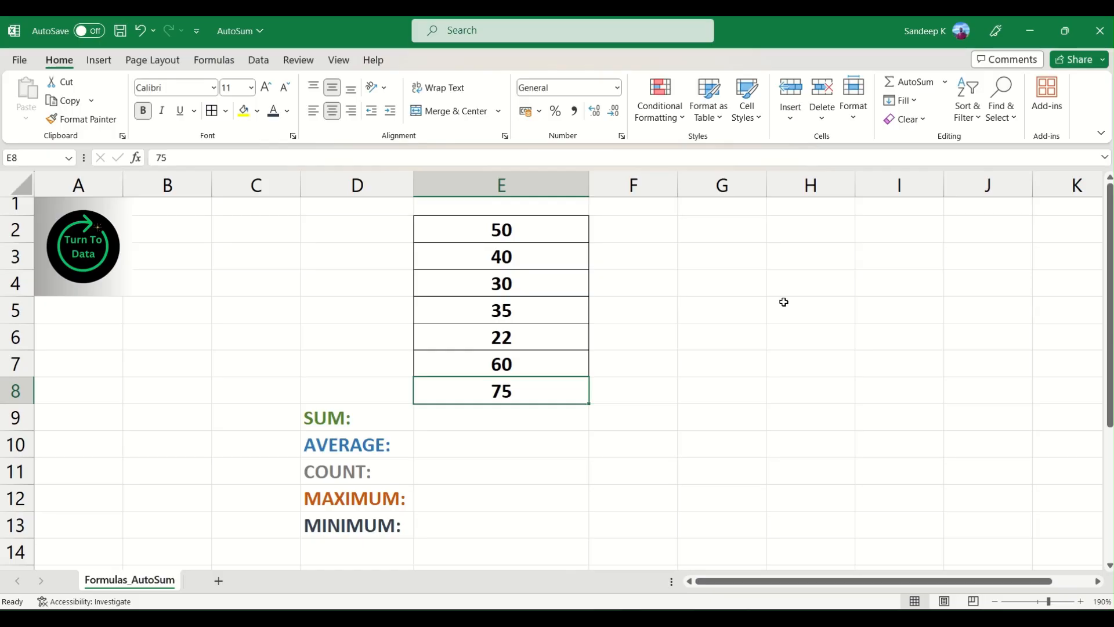
{"action": "left_click", "coordinate": [548, 234]}
{"action": "left_click_drag", "start_coordinate": [548, 240], "coordinate": [547, 383]}
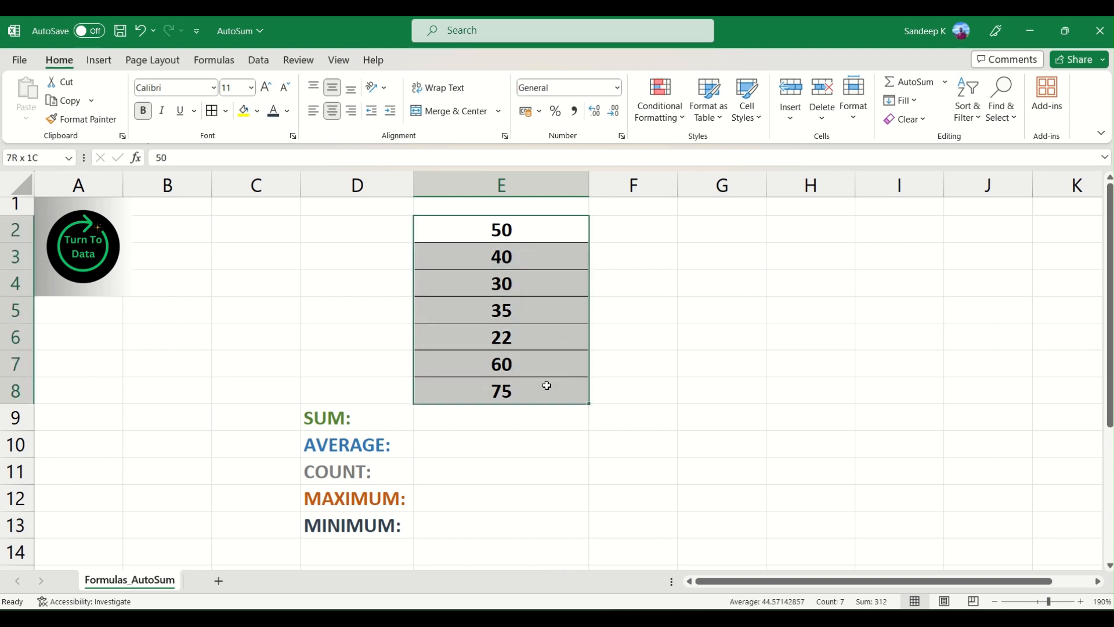
{"action": "left_click", "coordinate": [537, 263]}
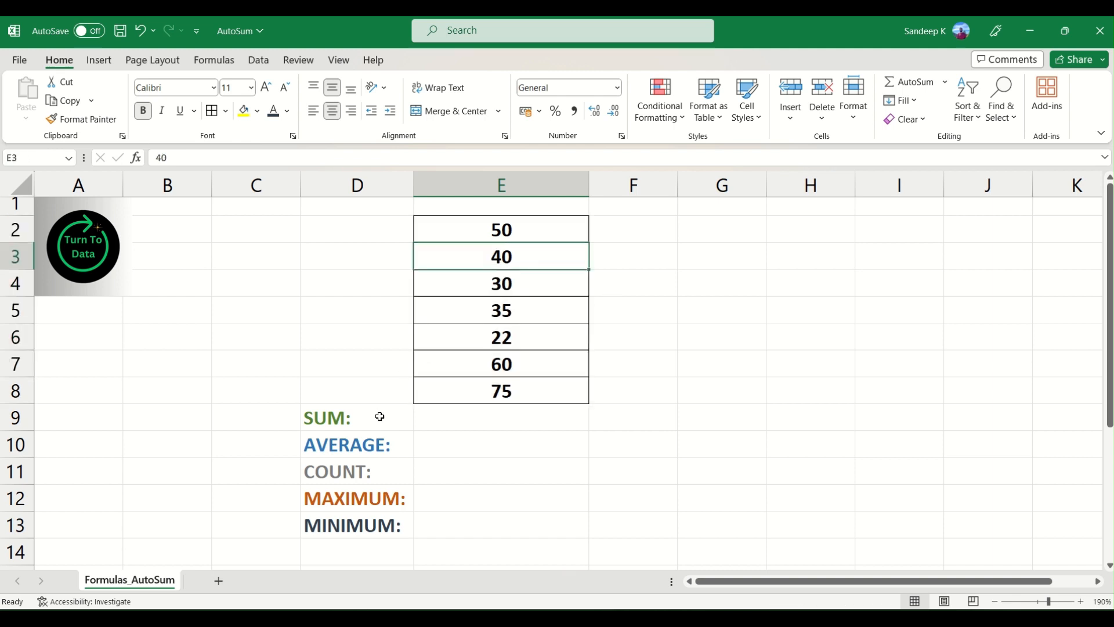
{"action": "left_click_drag", "start_coordinate": [380, 417], "coordinate": [379, 521]}
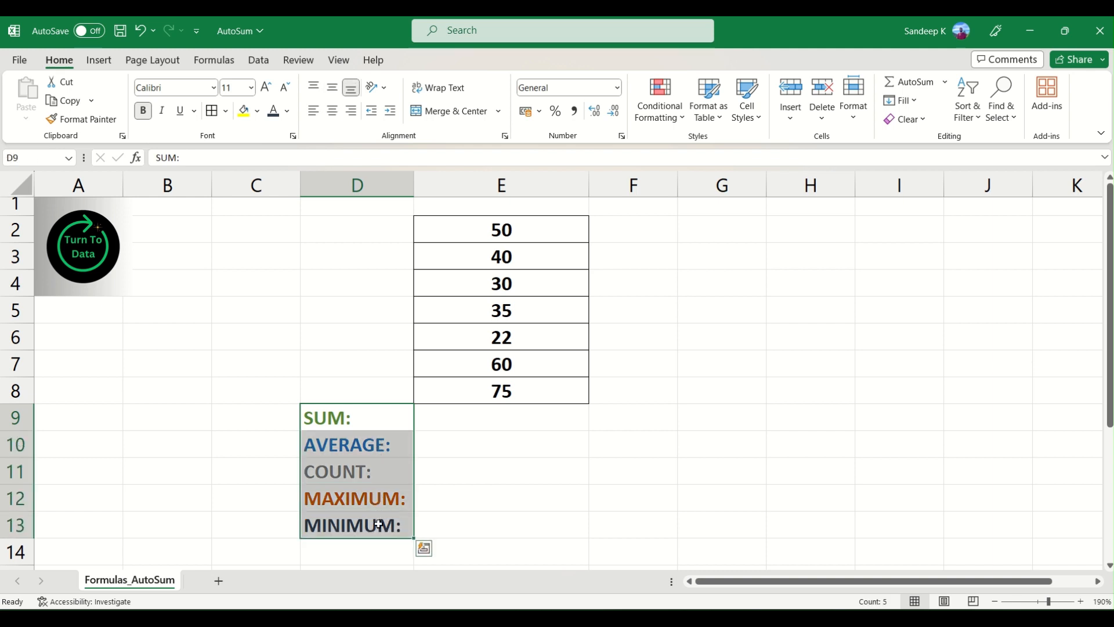
{"action": "left_click", "coordinate": [378, 524]}
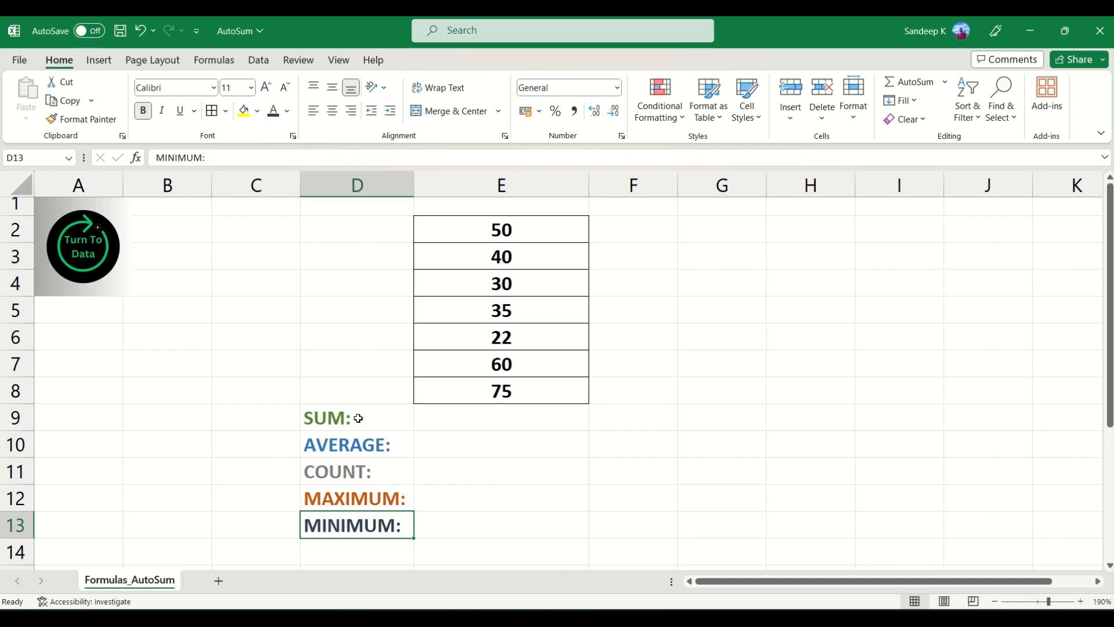
Review the list of functions that AutoSum offers, without applying any of them.
{"action": "left_click", "coordinate": [71, 63]}
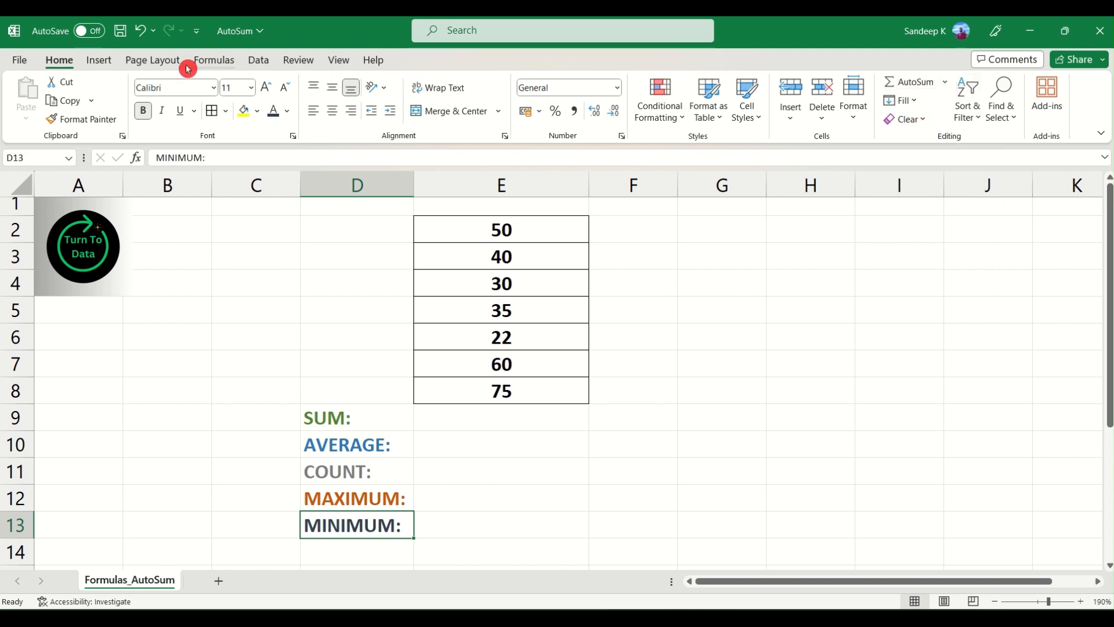
{"action": "left_click", "coordinate": [216, 61]}
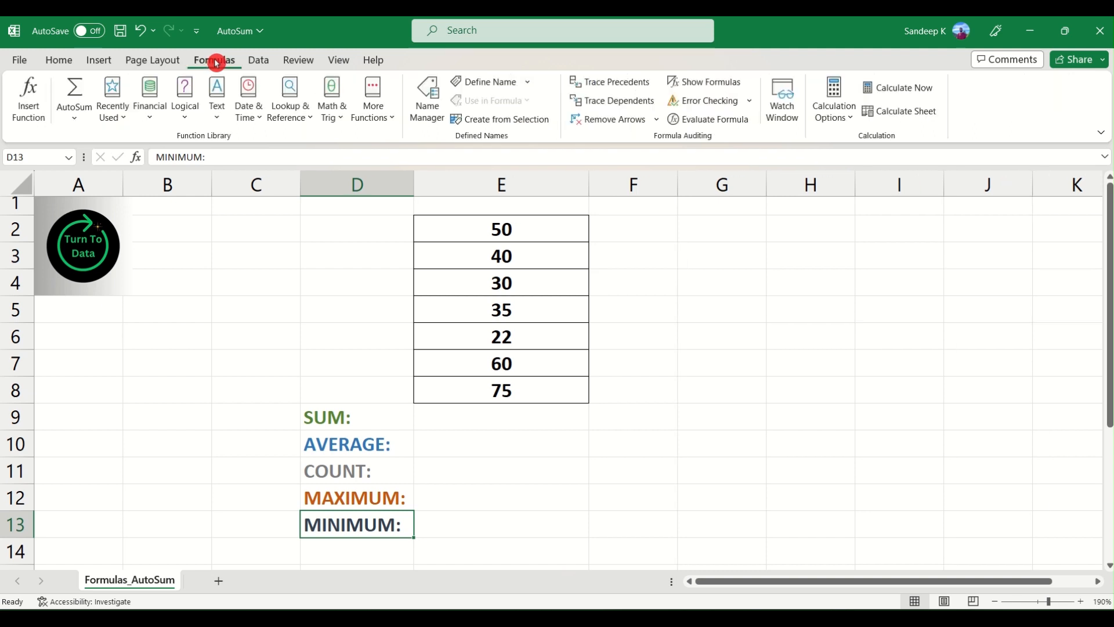
{"action": "left_click", "coordinate": [82, 118]}
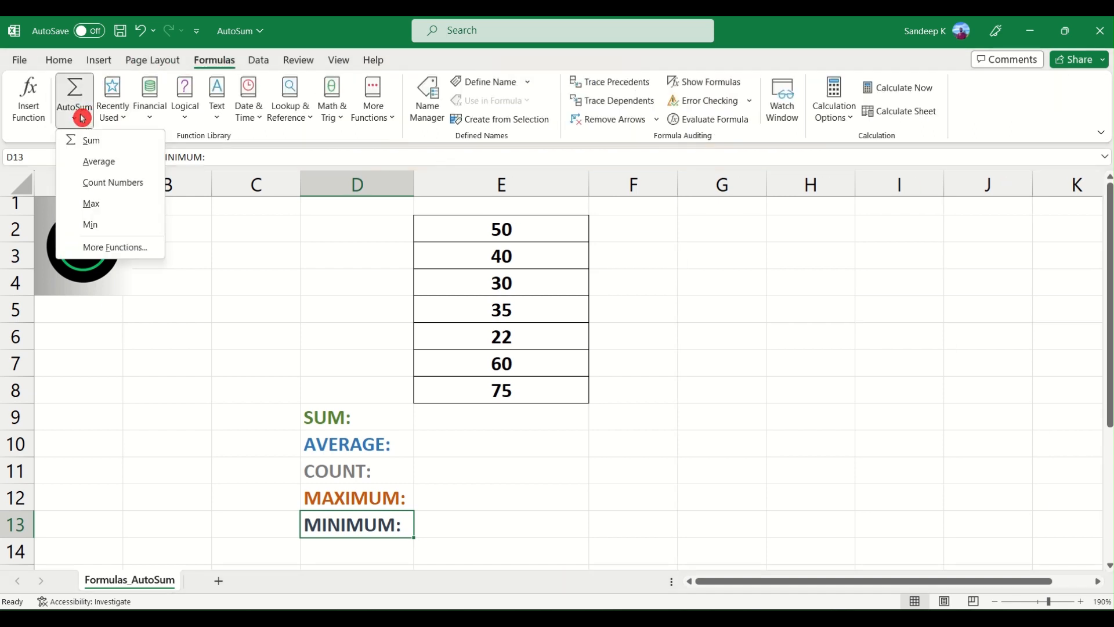
{"action": "left_click", "coordinate": [82, 121]}
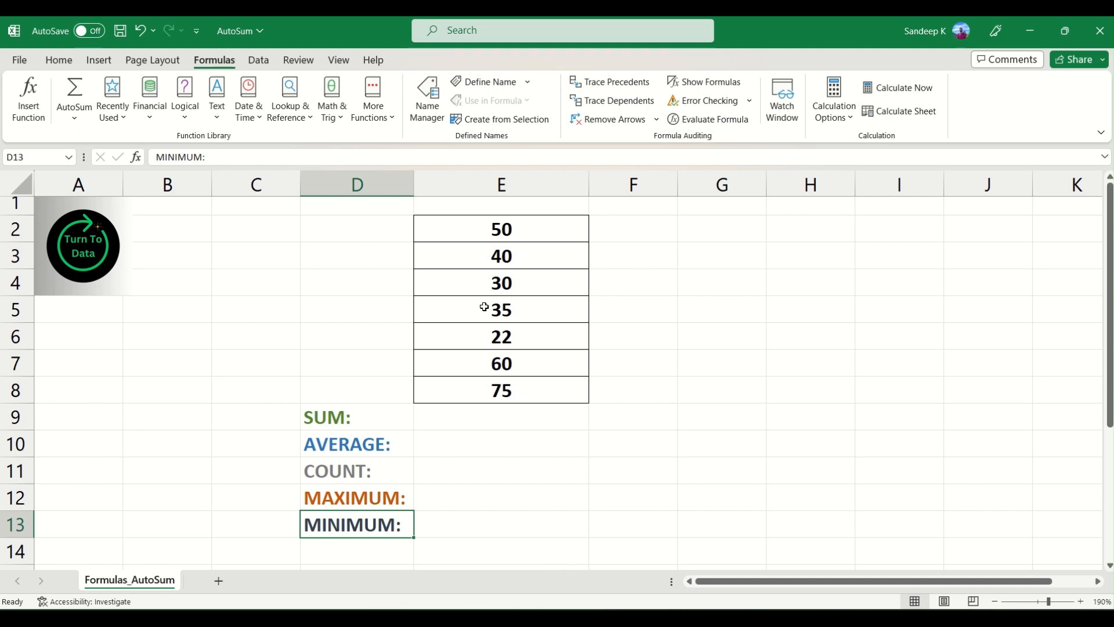
Calculate the sum of E2:E8 in cell E9, beside the SUM label, using AutoSum.
{"action": "left_click", "coordinate": [501, 227]}
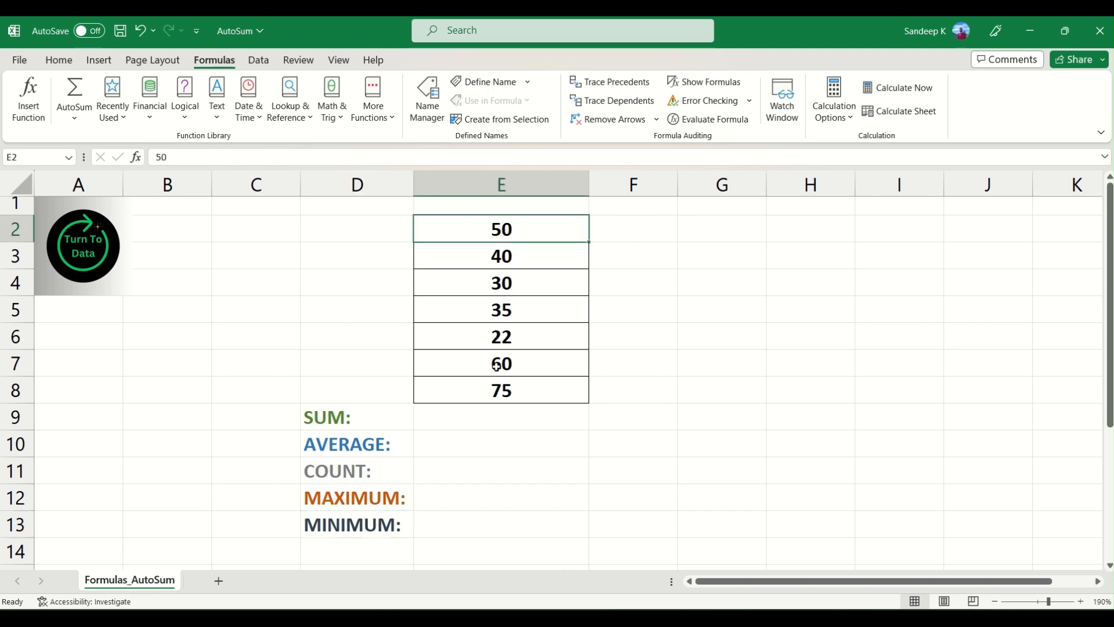
{"action": "left_click", "coordinate": [469, 418]}
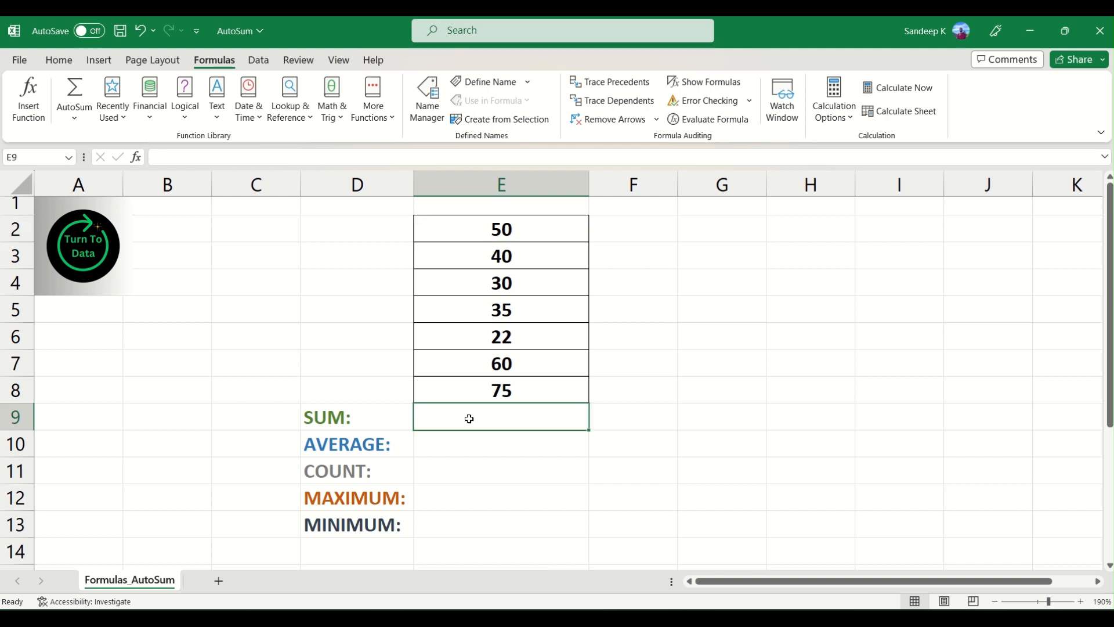
{"action": "left_click", "coordinate": [357, 420]}
{"action": "left_click", "coordinate": [501, 418]}
{"action": "left_click", "coordinate": [366, 174]}
{"action": "left_click", "coordinate": [485, 426]}
{"action": "left_click", "coordinate": [75, 90]}
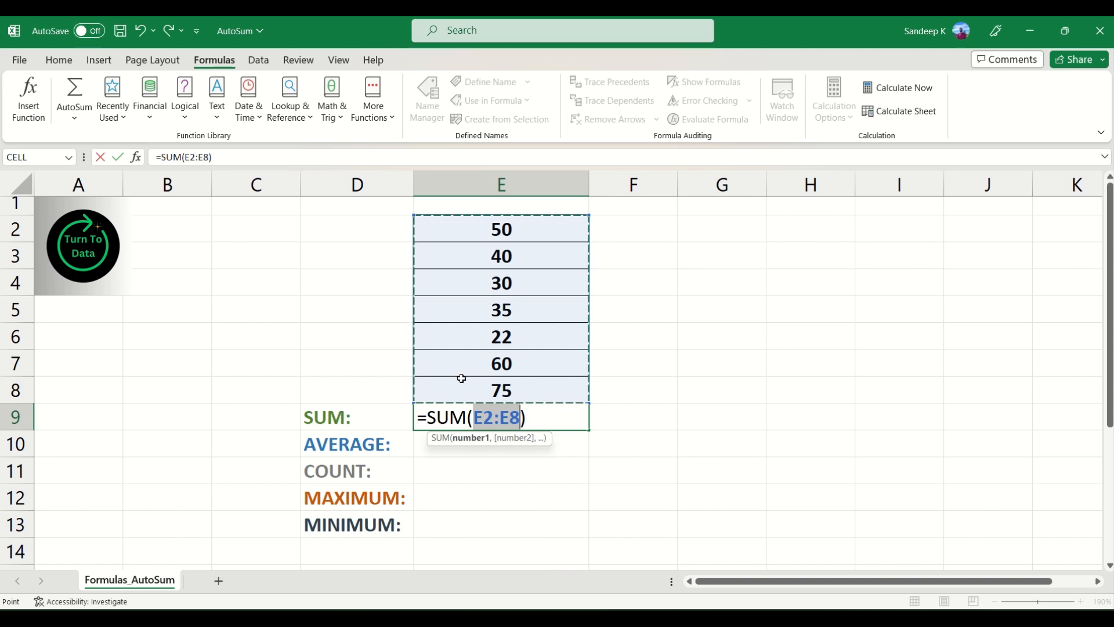
{"action": "left_click", "coordinate": [78, 96]}
{"action": "left_click", "coordinate": [82, 104]}
{"action": "key", "text": "Return"}
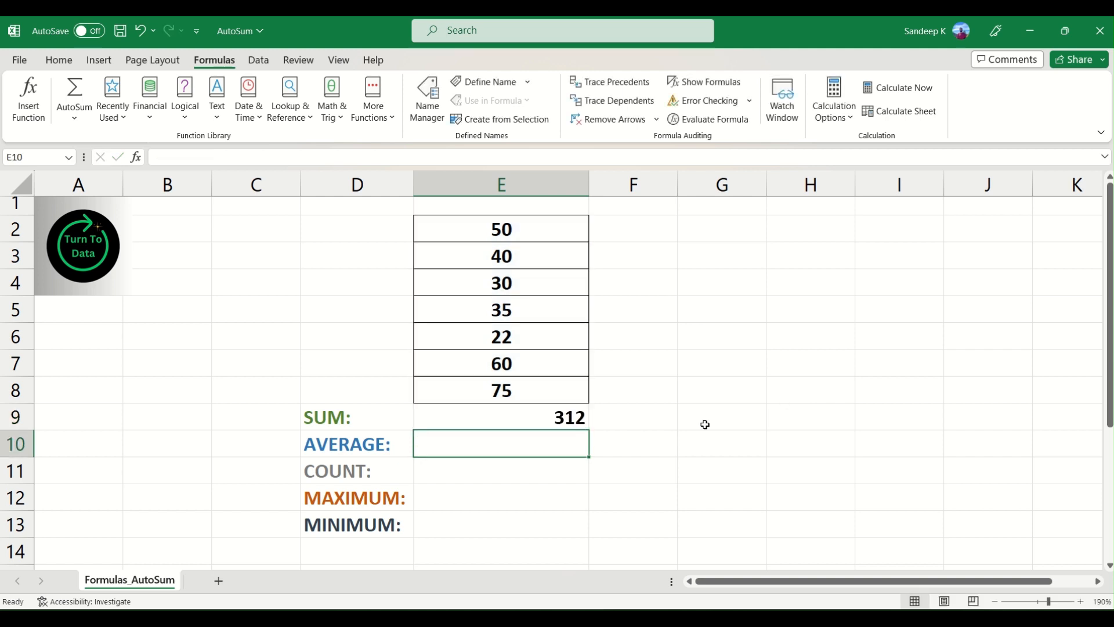
Inspect the SUM formula in E9 and the range of numbers it adds.
{"action": "left_click", "coordinate": [490, 419]}
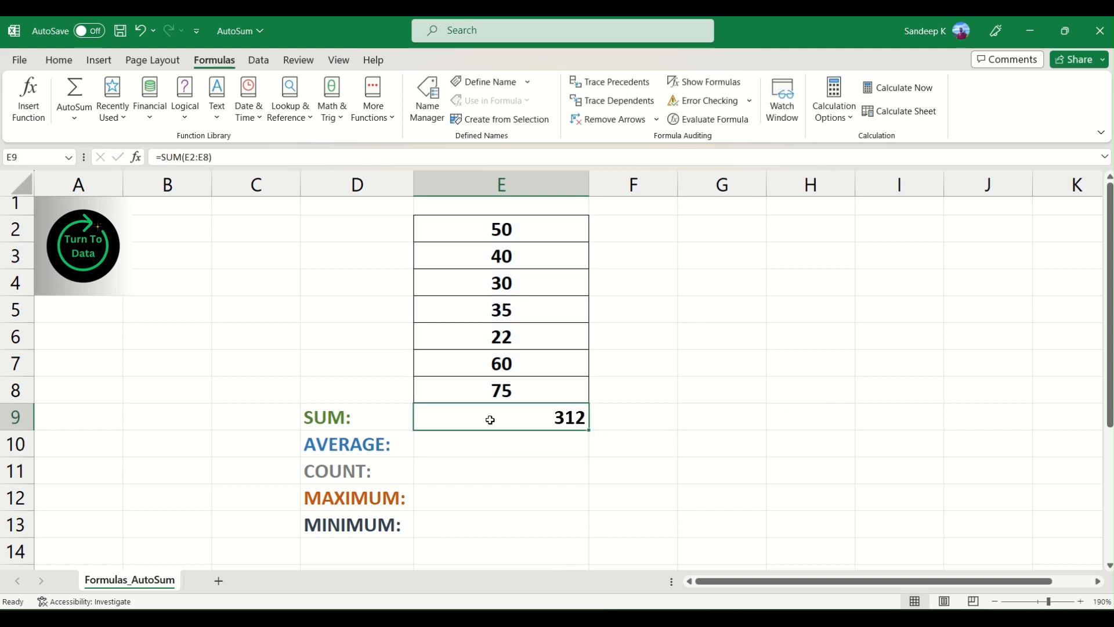
{"action": "left_click_drag", "start_coordinate": [502, 231], "coordinate": [505, 394]}
{"action": "left_click", "coordinate": [577, 422]}
Replace the formula in E9 with the manual cell-by-cell addition =E2+E3+E4+E5+E6+E7+E8.
{"action": "double_click", "coordinate": [500, 422]}
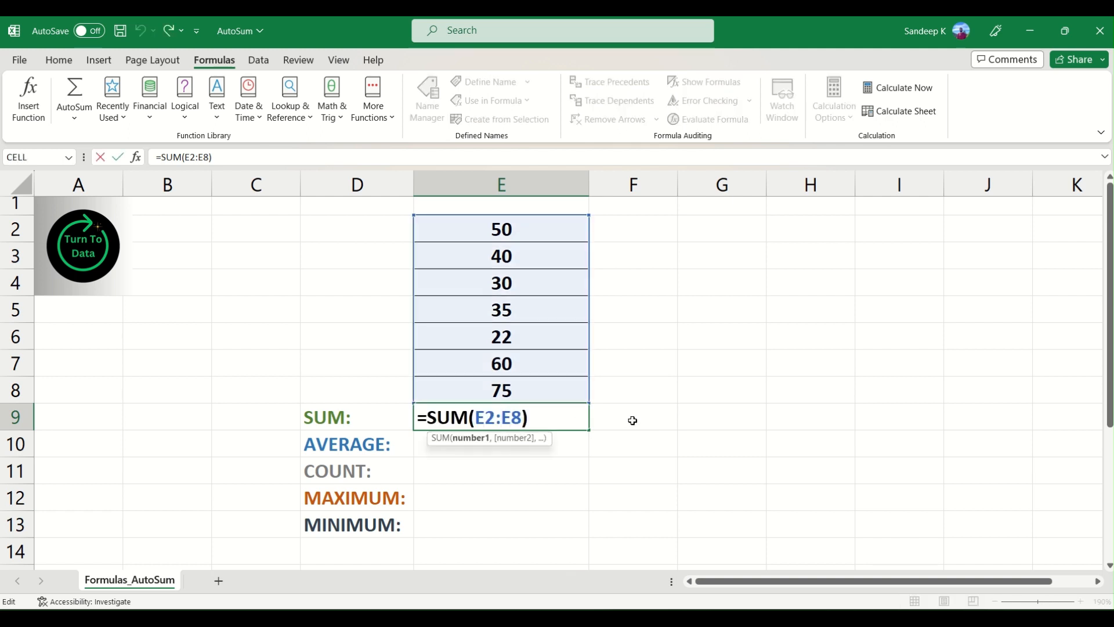
{"action": "double_click", "coordinate": [533, 418]}
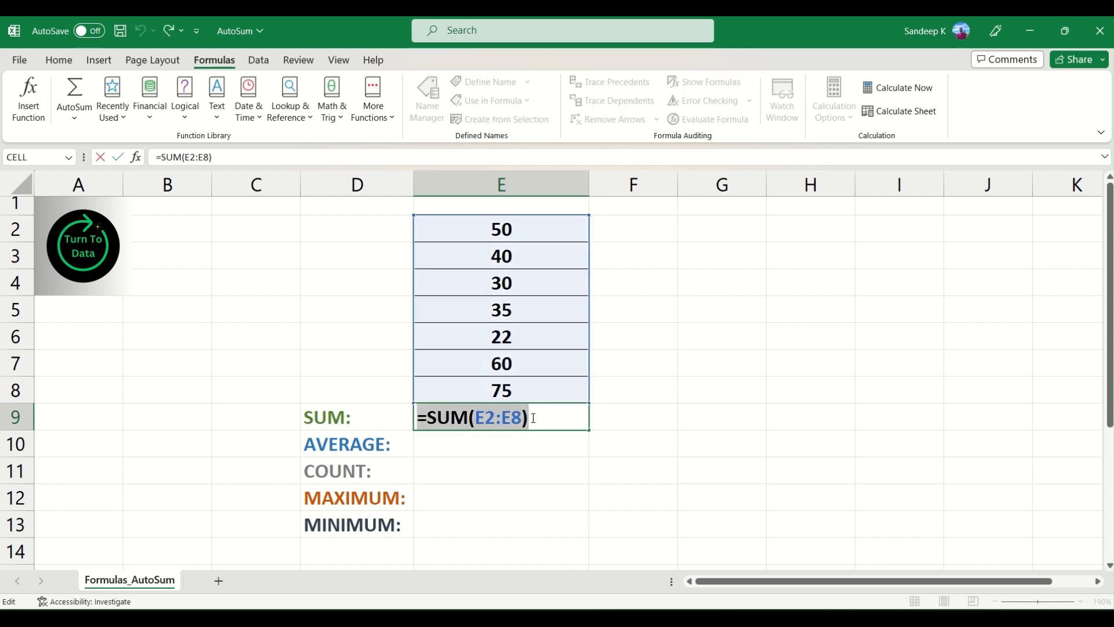
{"action": "key", "text": "BackSpace"}
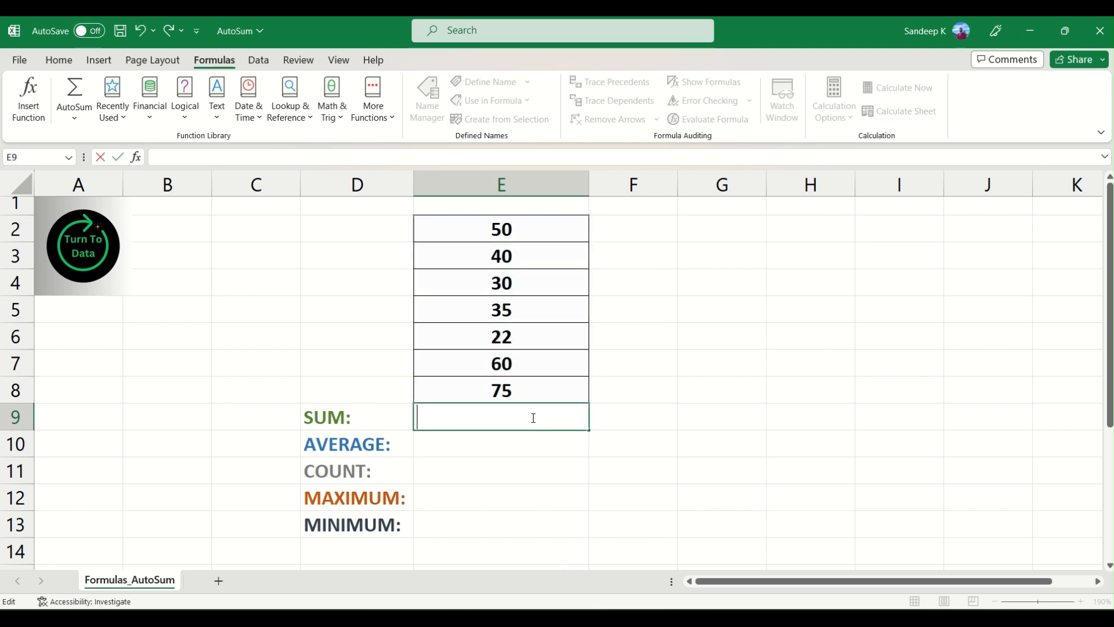
{"action": "type", "text": "="}
{"action": "left_click", "coordinate": [514, 228]}
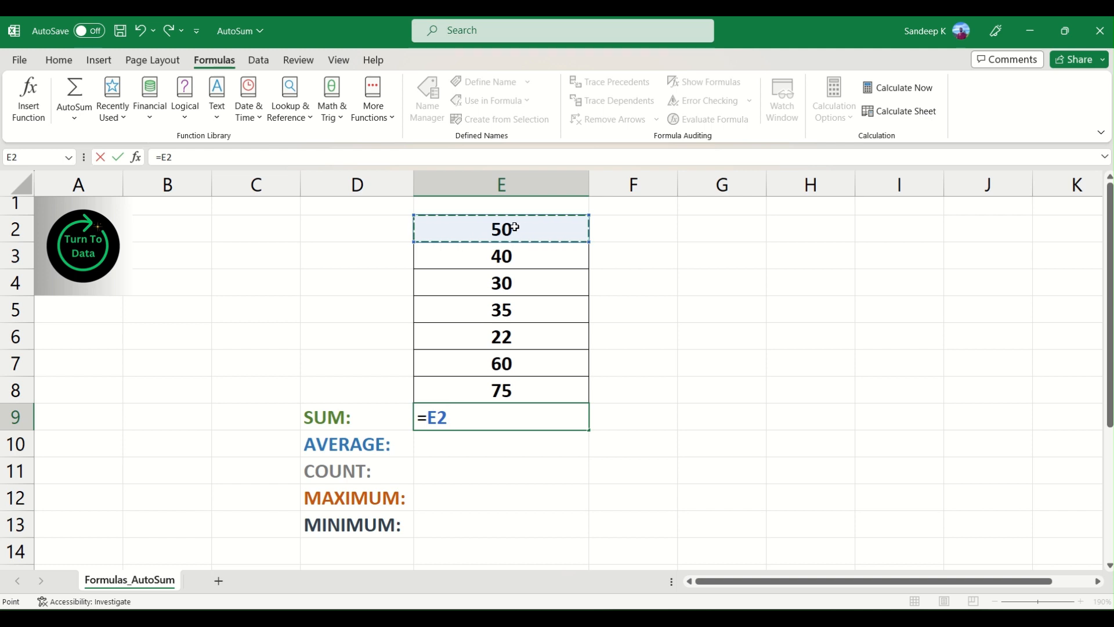
{"action": "type", "text": "+"}
{"action": "left_click", "coordinate": [508, 256]}
{"action": "type", "text": "+"}
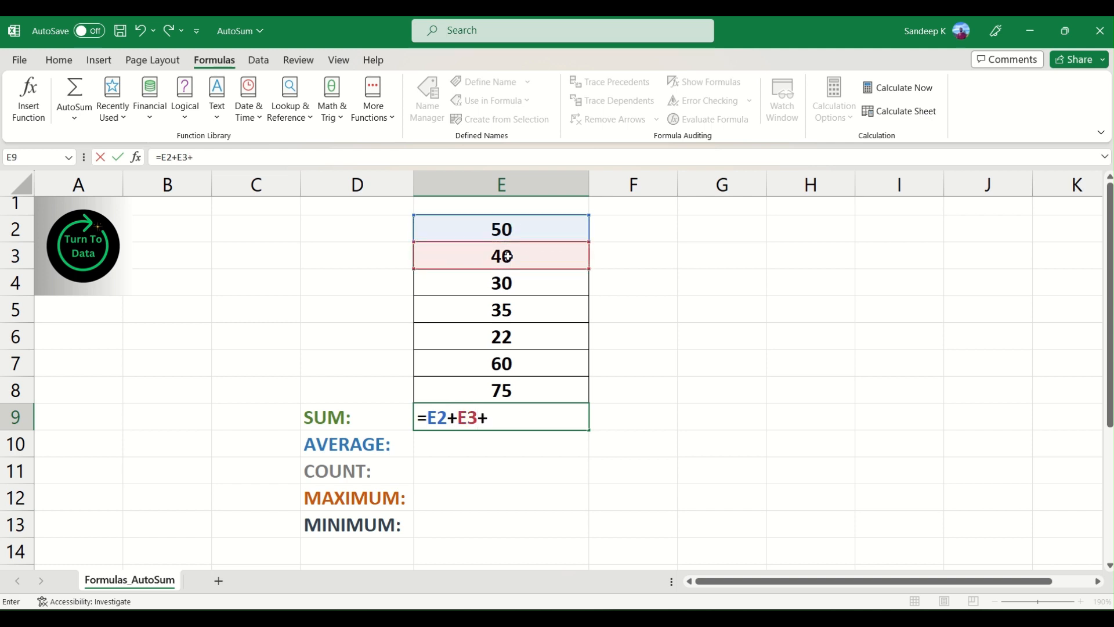
{"action": "left_click", "coordinate": [508, 283]}
{"action": "type", "text": "+"}
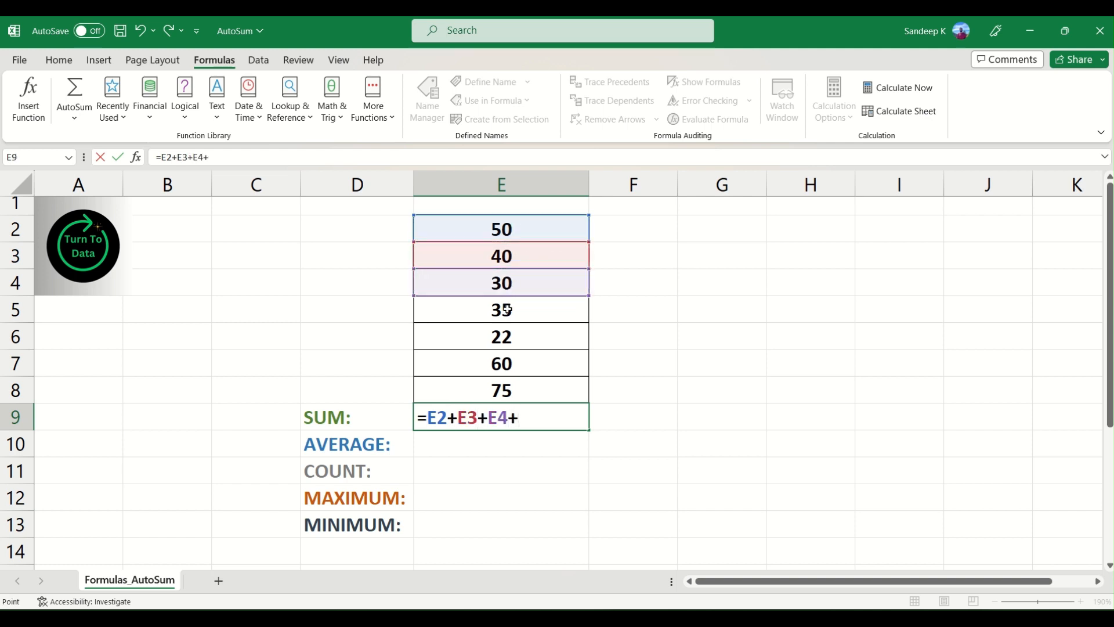
{"action": "left_click", "coordinate": [505, 308]}
{"action": "type", "text": "+"}
{"action": "left_click", "coordinate": [506, 335]}
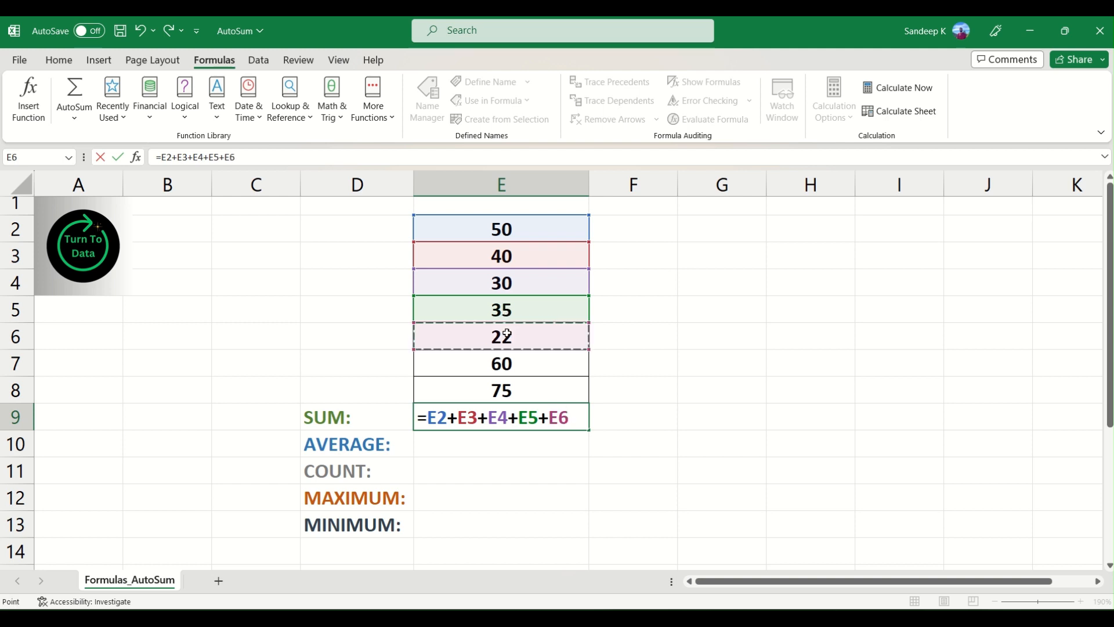
{"action": "type", "text": "+"}
{"action": "left_click", "coordinate": [513, 361]}
{"action": "type", "text": "+"}
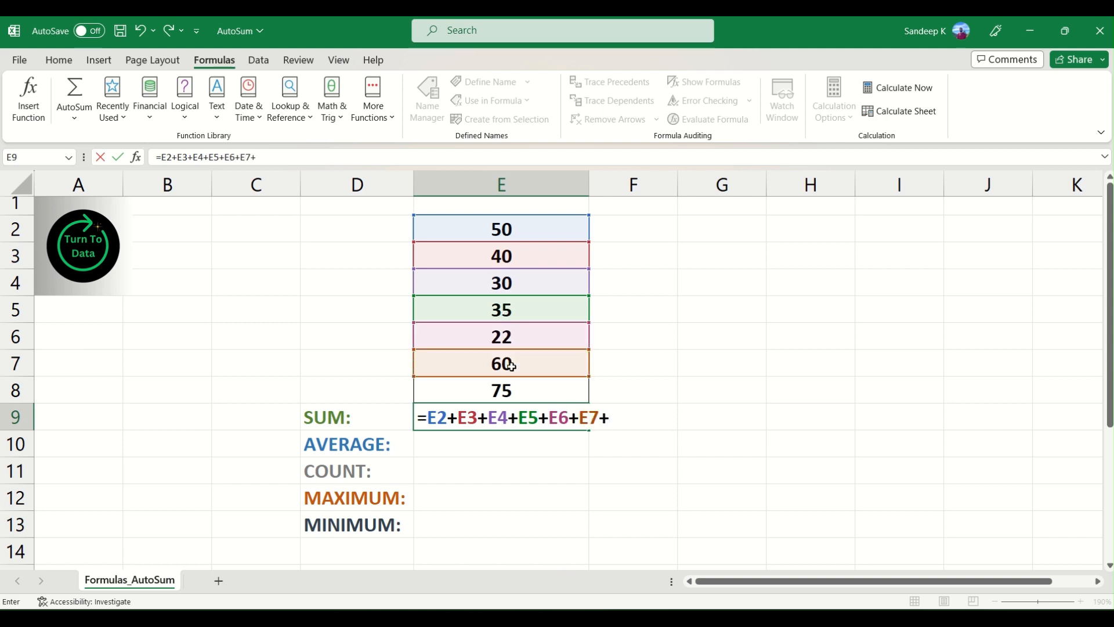
{"action": "left_click", "coordinate": [518, 386]}
{"action": "type", "text": "+"}
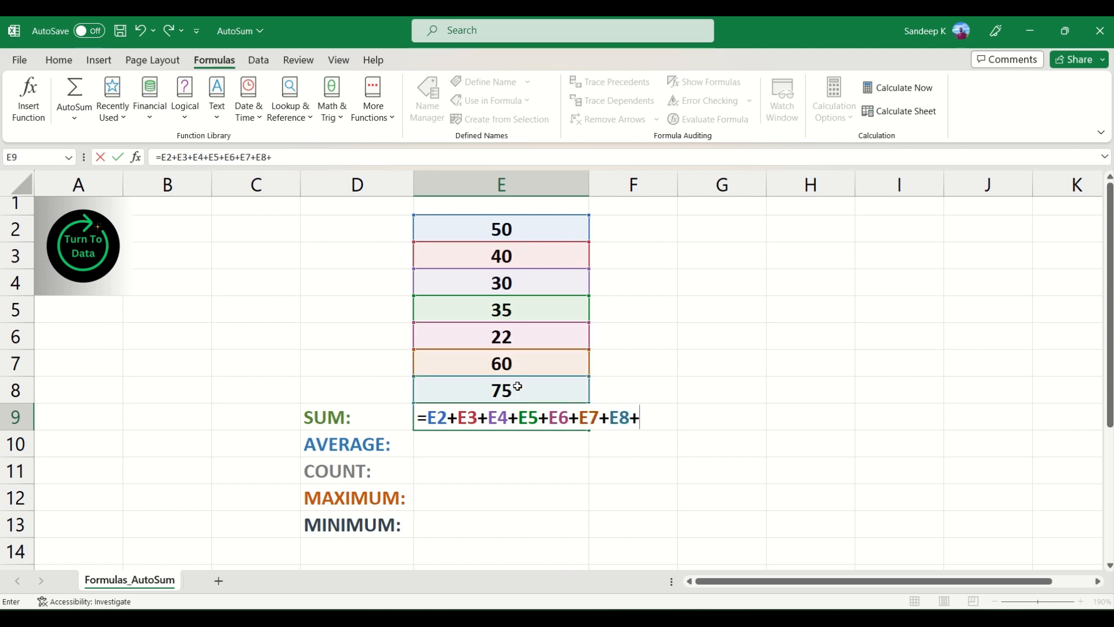
{"action": "key", "text": "BackSpace"}
{"action": "key", "text": "Return"}
Clear the manual addition formula from cell E9.
{"action": "left_click", "coordinate": [535, 423]}
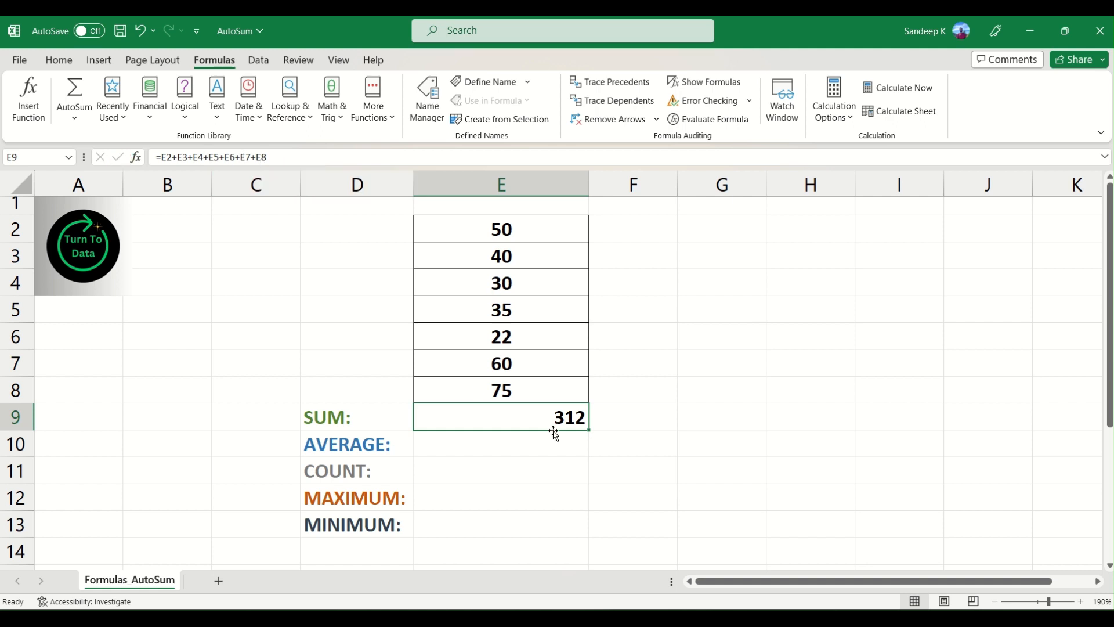
{"action": "key", "text": "Delete"}
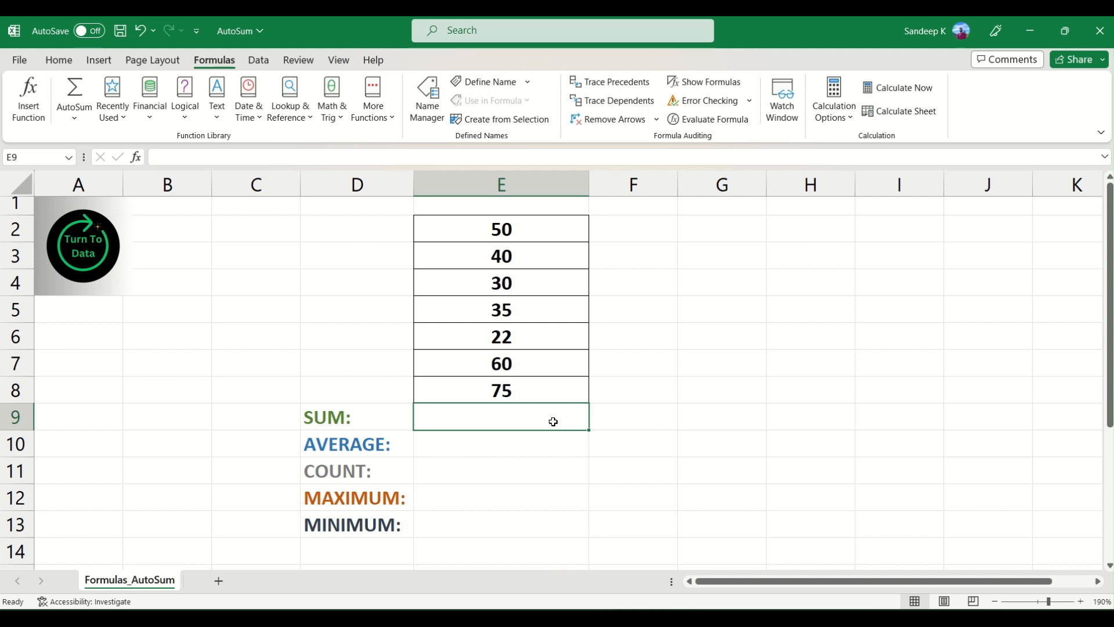
{"action": "key", "text": "Right"}
{"action": "left_click", "coordinate": [566, 425]}
{"action": "left_click_drag", "start_coordinate": [540, 237], "coordinate": [529, 396]}
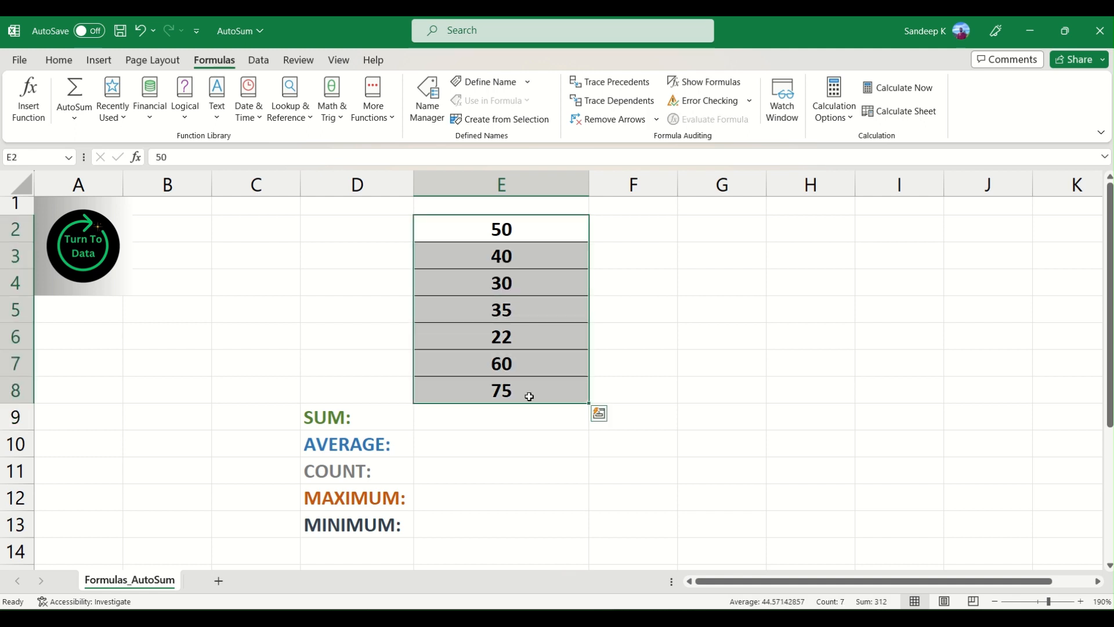
{"action": "left_click", "coordinate": [759, 360]}
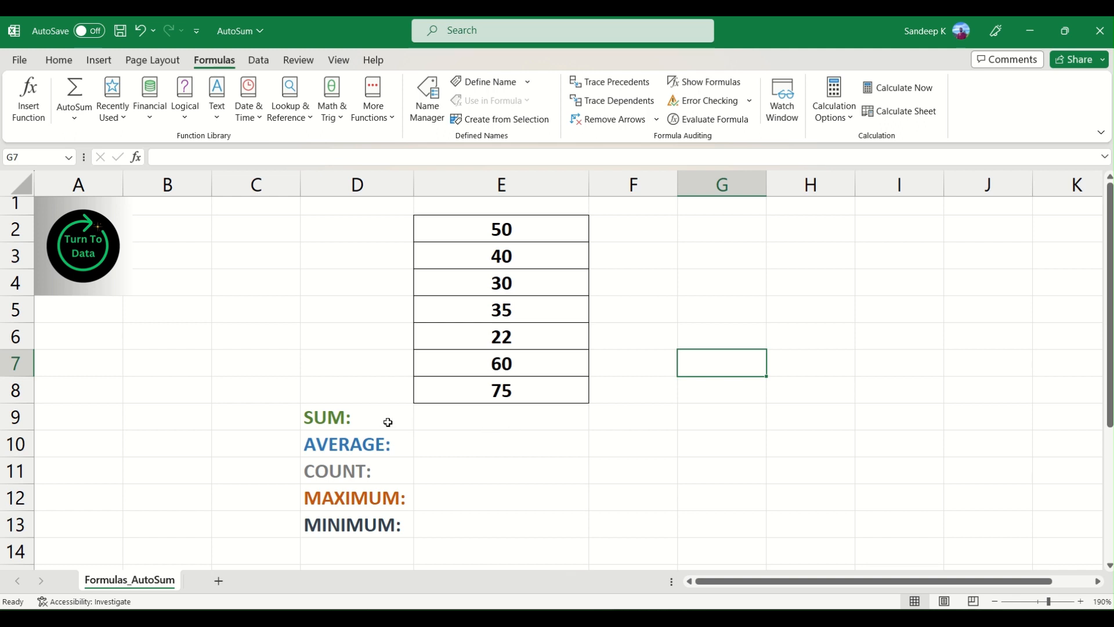
Insert the AutoSum formula =SUM(E2:E8) in the empty cell E9 and check it.
{"action": "left_click", "coordinate": [502, 419]}
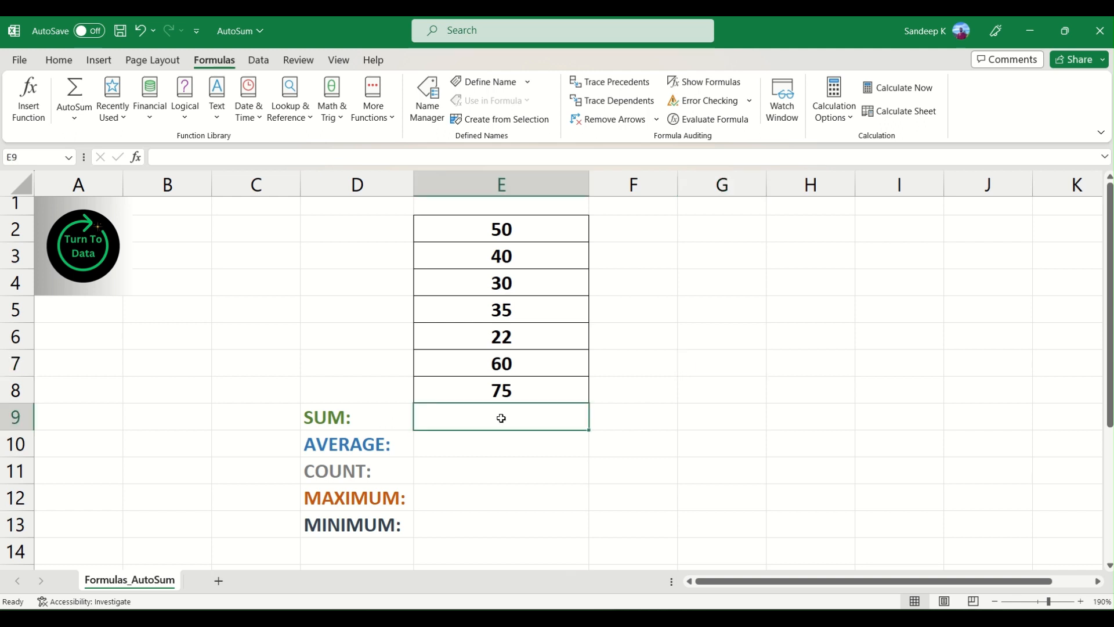
{"action": "left_click", "coordinate": [73, 95]}
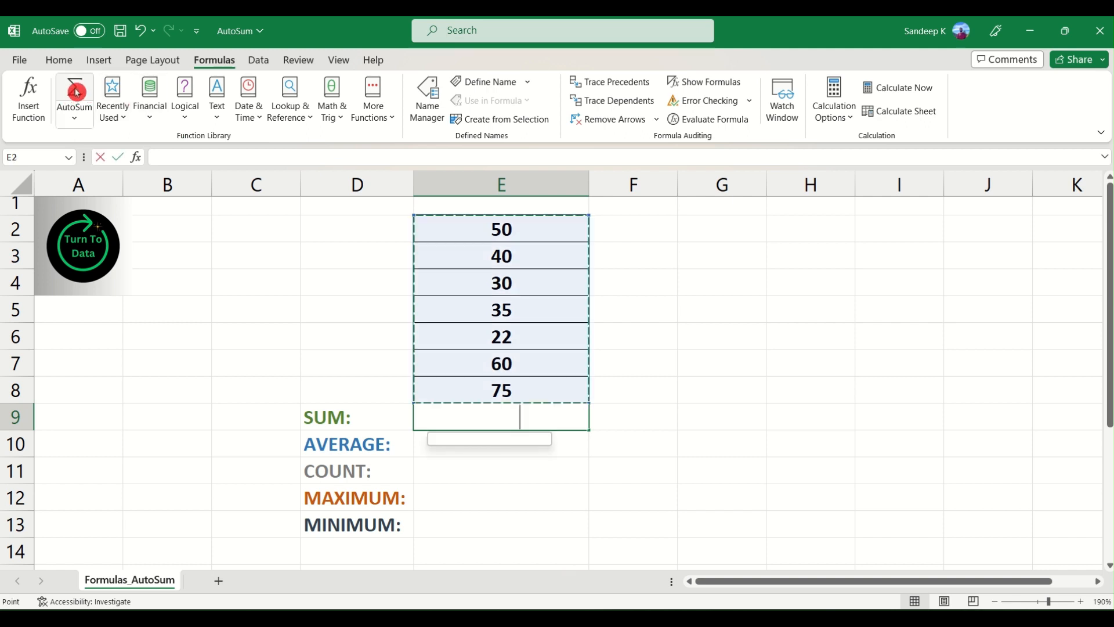
{"action": "key", "text": "Return"}
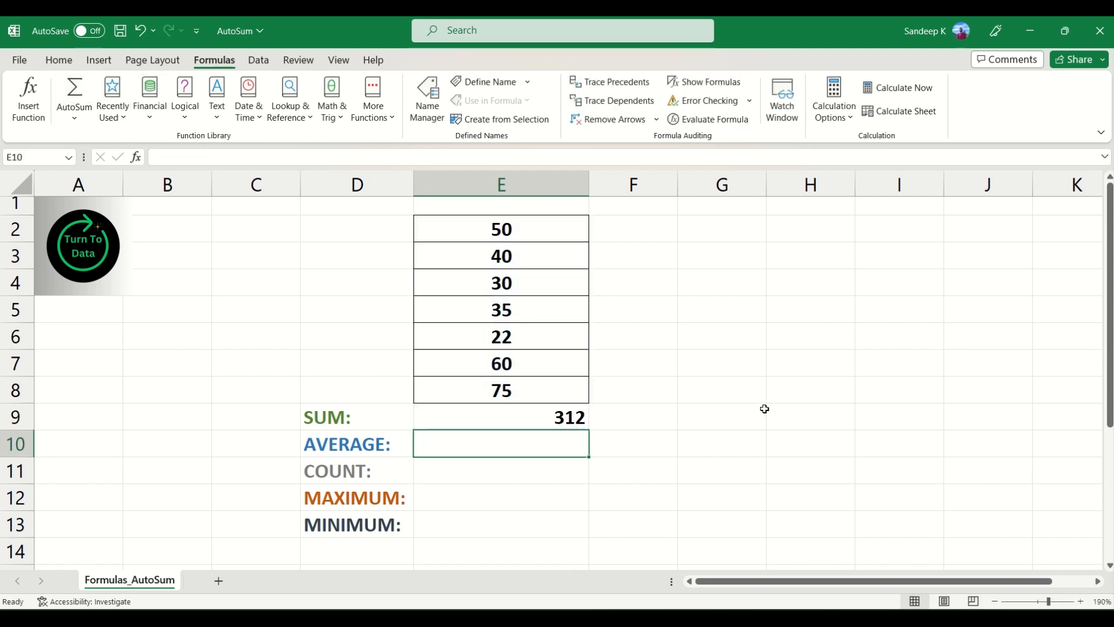
{"action": "left_click", "coordinate": [528, 416]}
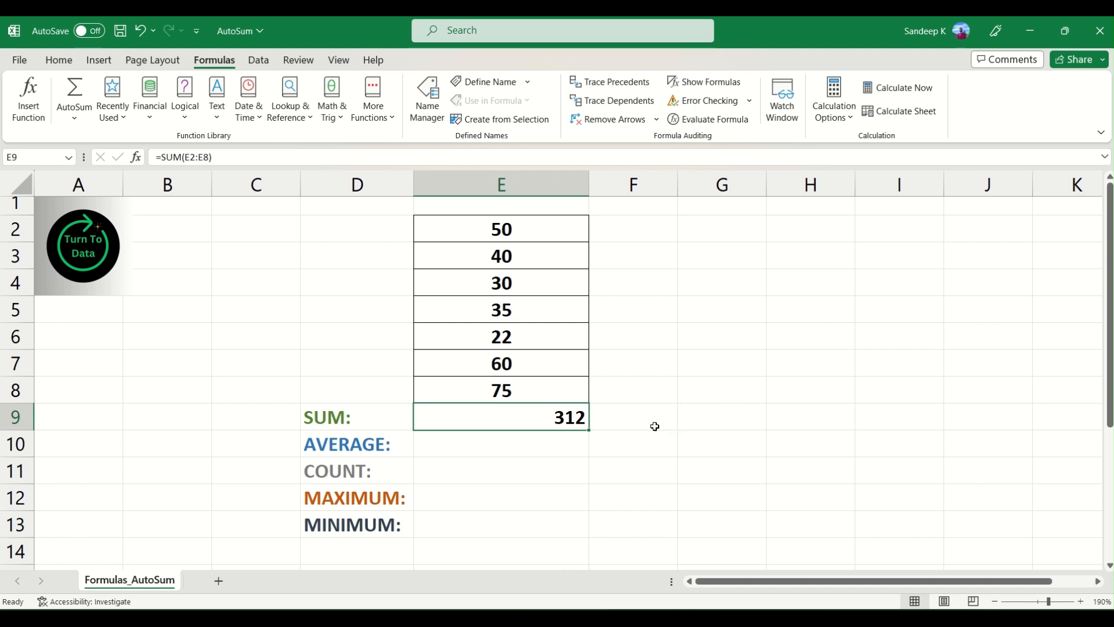
Delete the SUM label and its total from D9:E9.
{"action": "left_click", "coordinate": [524, 447]}
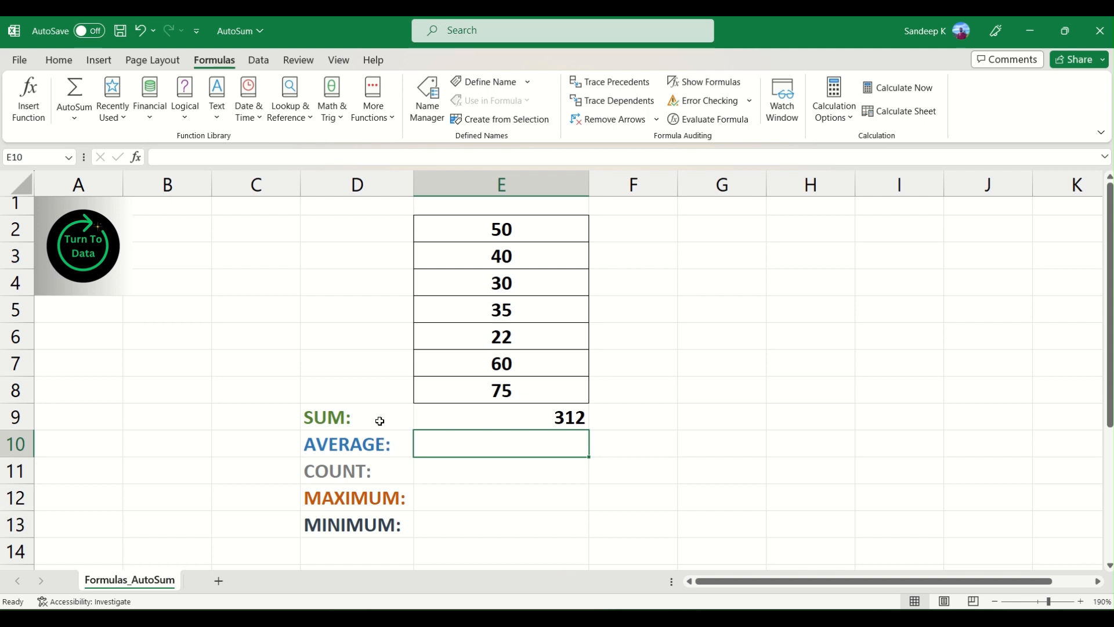
{"action": "left_click", "coordinate": [380, 421]}
{"action": "left_click", "coordinate": [523, 449]}
{"action": "left_click_drag", "start_coordinate": [352, 415], "coordinate": [506, 413]}
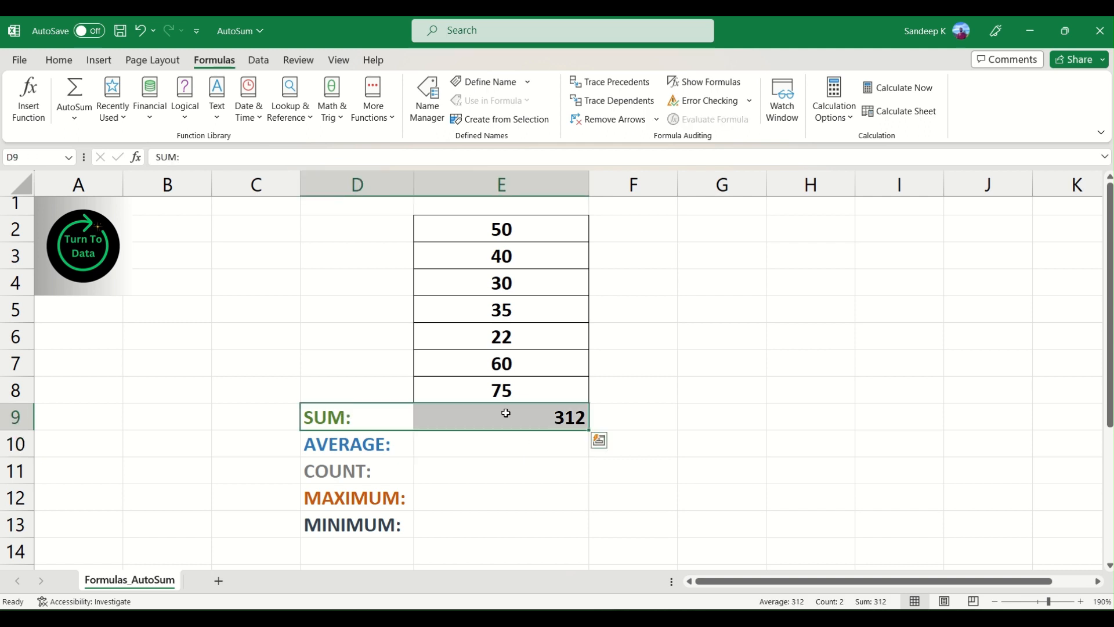
{"action": "key", "text": "Delete"}
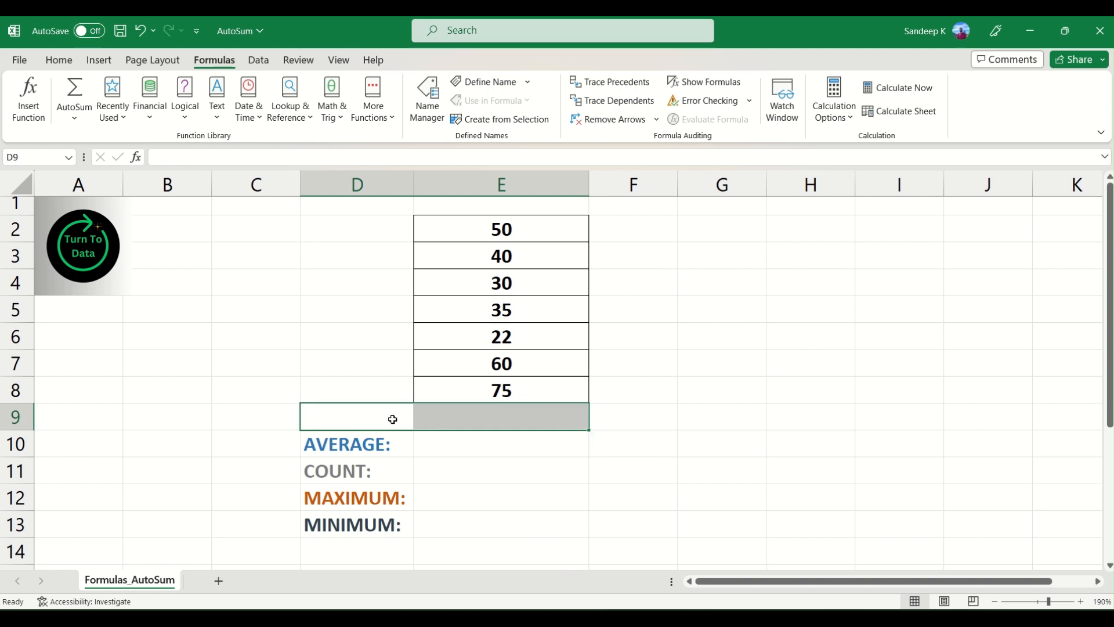
Move the AVERAGE label from D10 up to D9, directly below the number list's last row.
{"action": "left_click", "coordinate": [361, 440]}
{"action": "left_click_drag", "start_coordinate": [361, 440], "coordinate": [364, 416]}
{"action": "left_click", "coordinate": [493, 420]}
{"action": "left_click", "coordinate": [807, 419]}
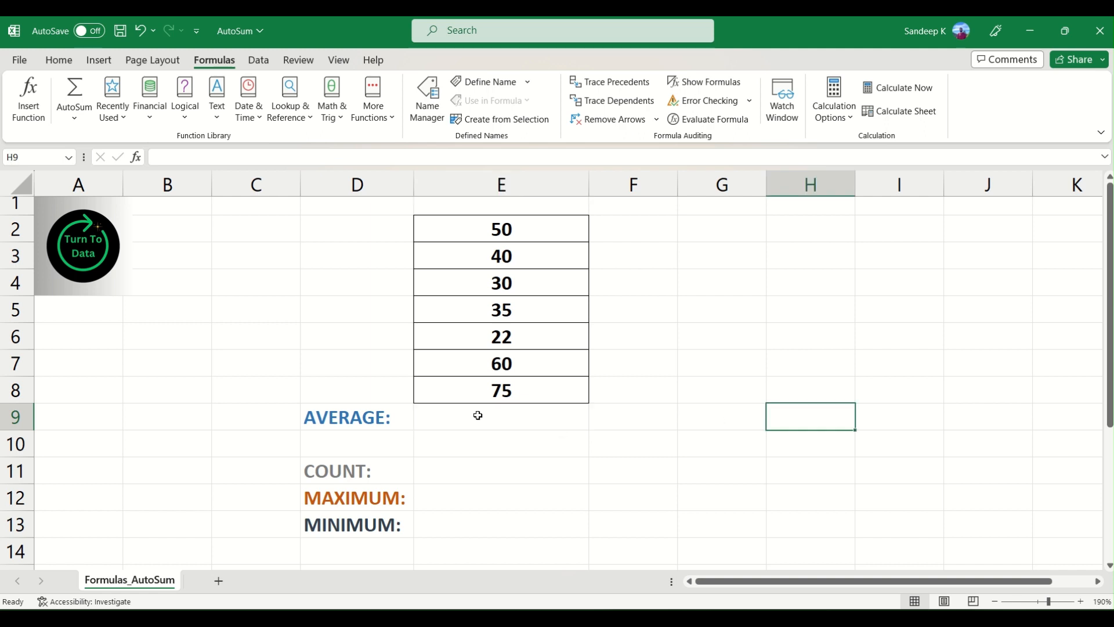
Insert the AutoSum formula =AVERAGE(E2:E8) in cell E9 and check it against the numbers above.
{"action": "left_click", "coordinate": [478, 416]}
{"action": "left_click", "coordinate": [860, 579]}
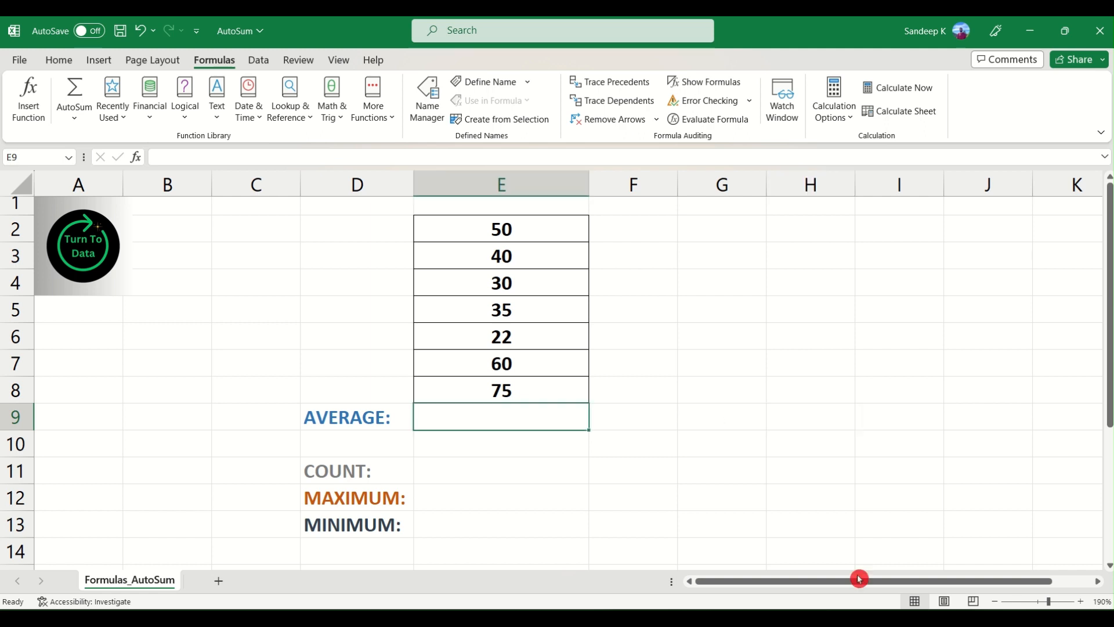
{"action": "left_click", "coordinate": [84, 122]}
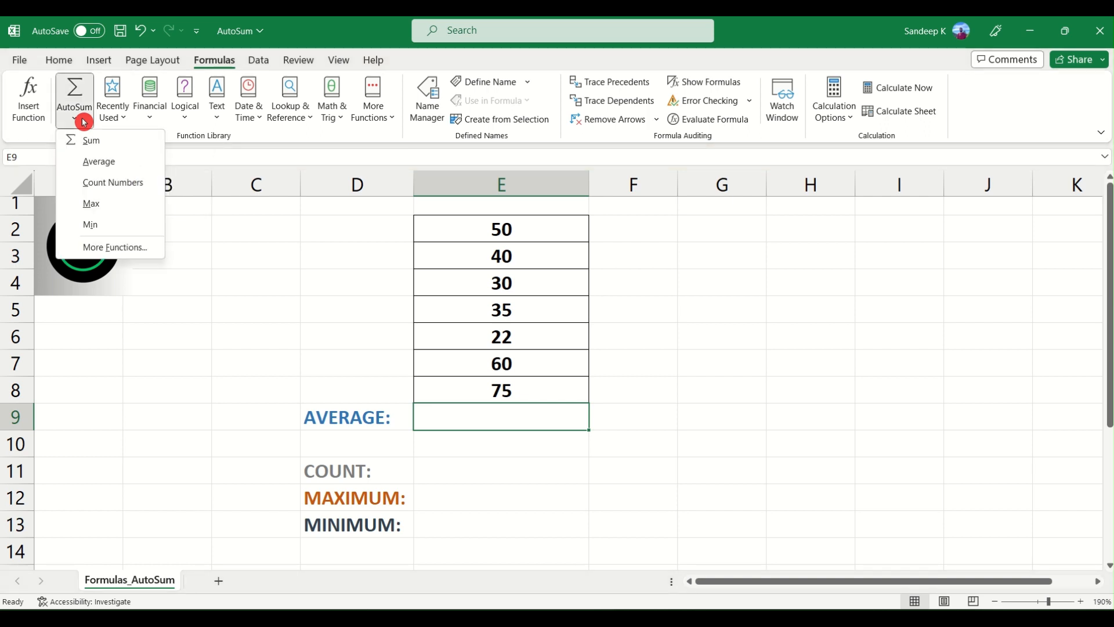
{"action": "left_click", "coordinate": [126, 167]}
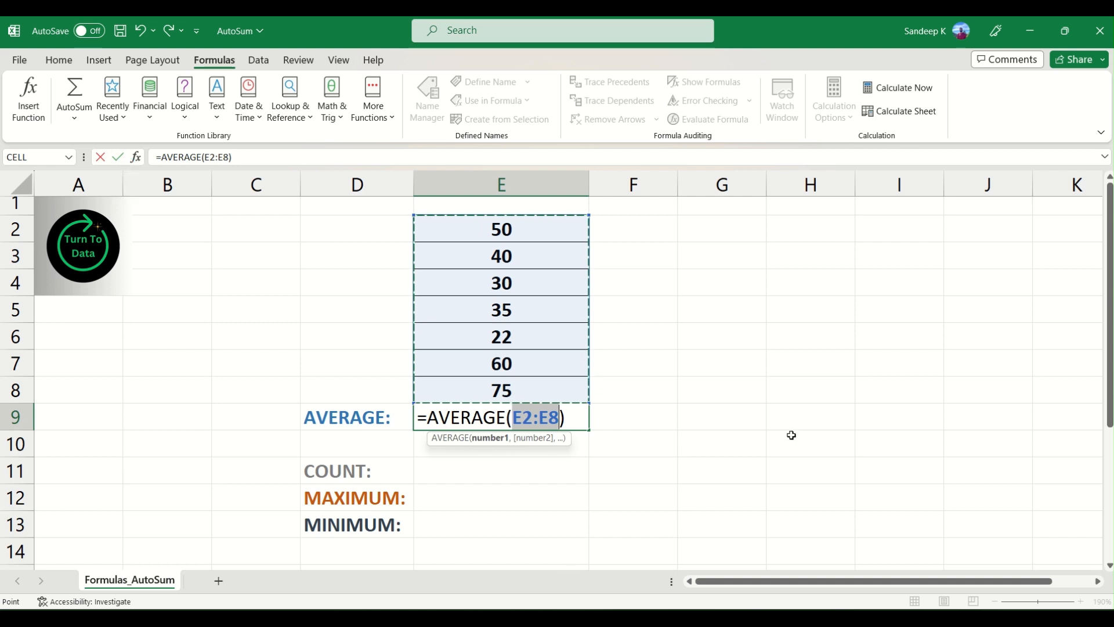
{"action": "key", "text": "Return"}
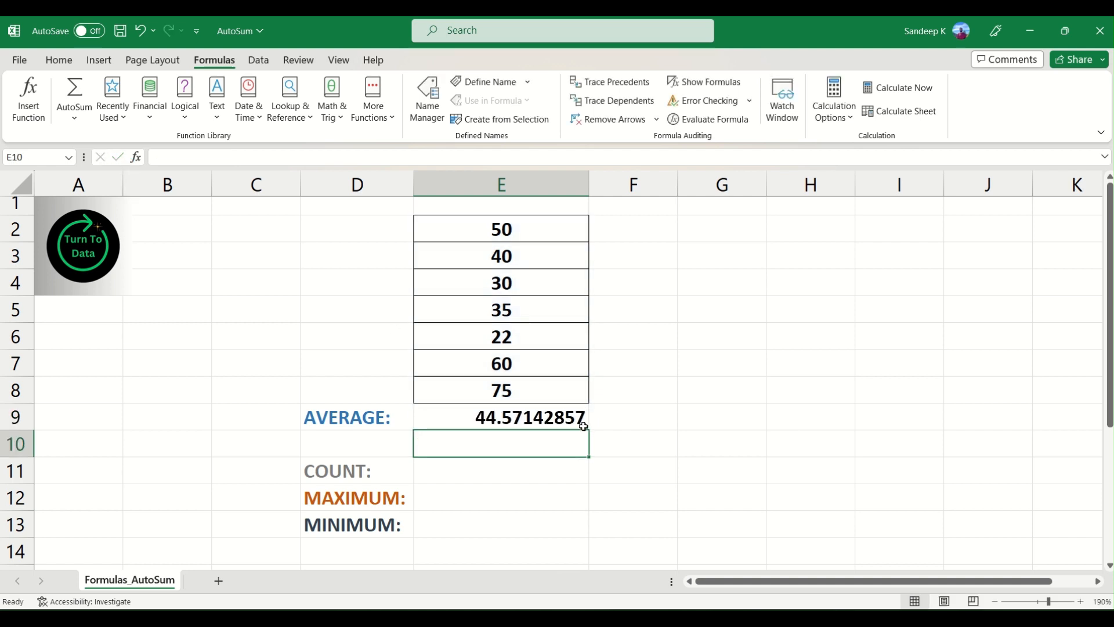
{"action": "left_click", "coordinate": [483, 423]}
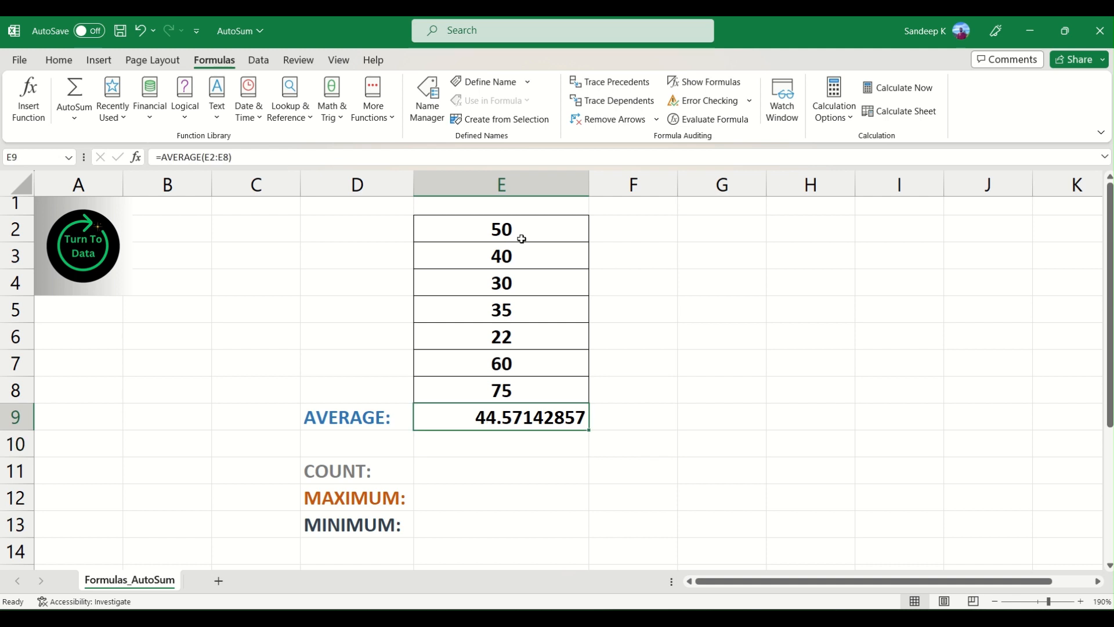
{"action": "left_click_drag", "start_coordinate": [518, 222], "coordinate": [510, 391]}
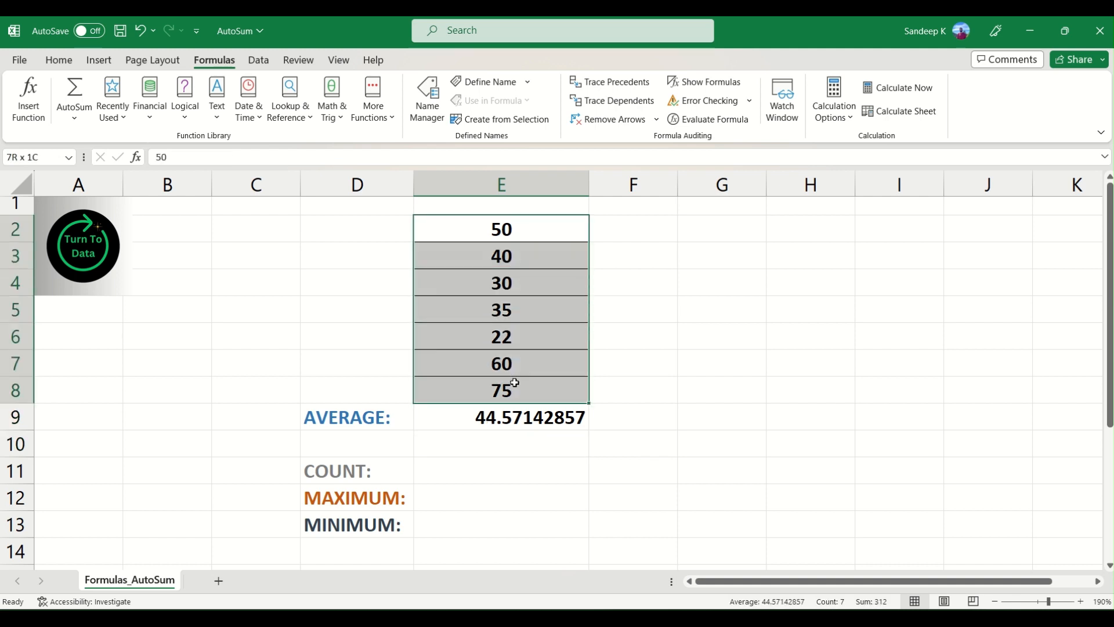
{"action": "left_click", "coordinate": [523, 281]}
{"action": "left_click", "coordinate": [550, 417]}
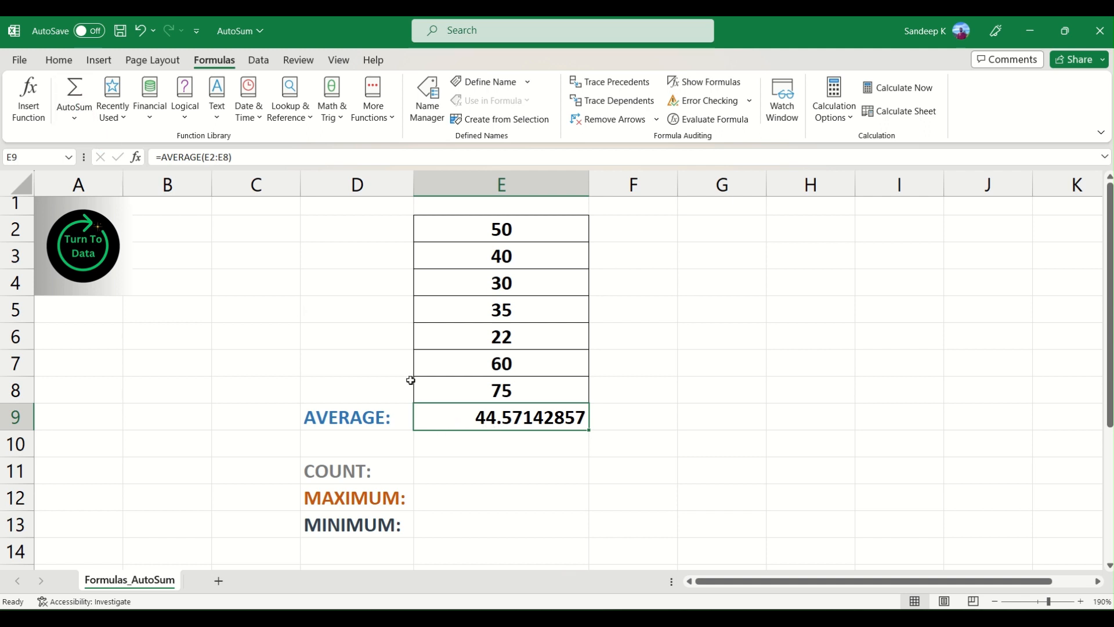
Undo the average formula, the AVERAGE label move and the deletion of the SUM row.
{"action": "left_click", "coordinate": [140, 31]}
{"action": "left_click", "coordinate": [141, 33]}
{"action": "left_click", "coordinate": [141, 33]}
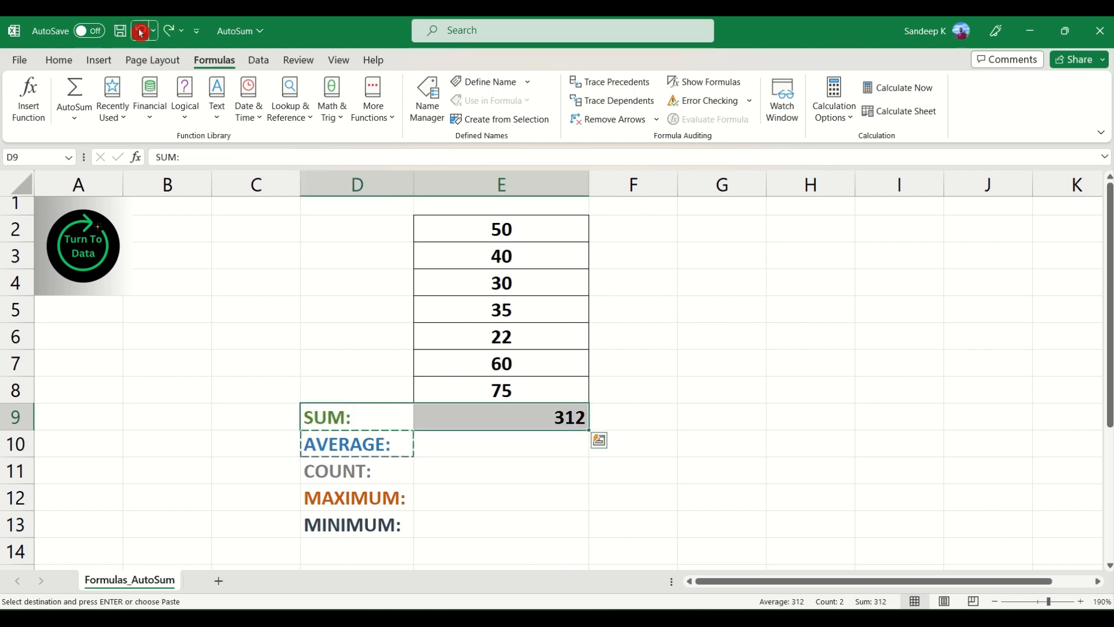
{"action": "key", "text": "Escape"}
{"action": "left_click", "coordinate": [459, 450]}
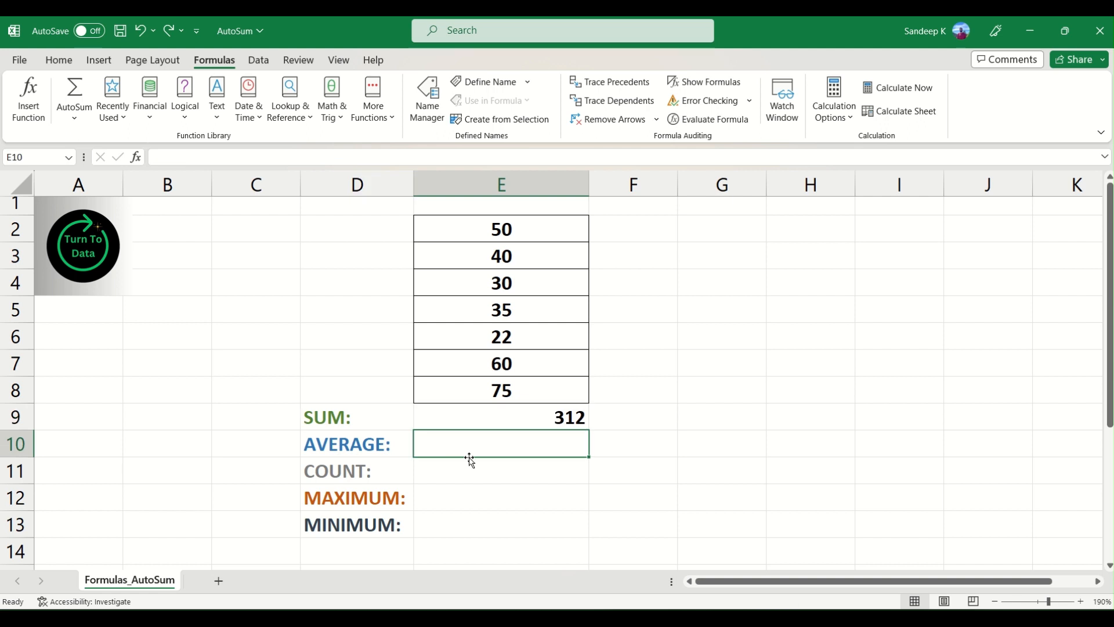
{"action": "left_click_drag", "start_coordinate": [376, 425], "coordinate": [385, 522]}
{"action": "left_click", "coordinate": [380, 455]}
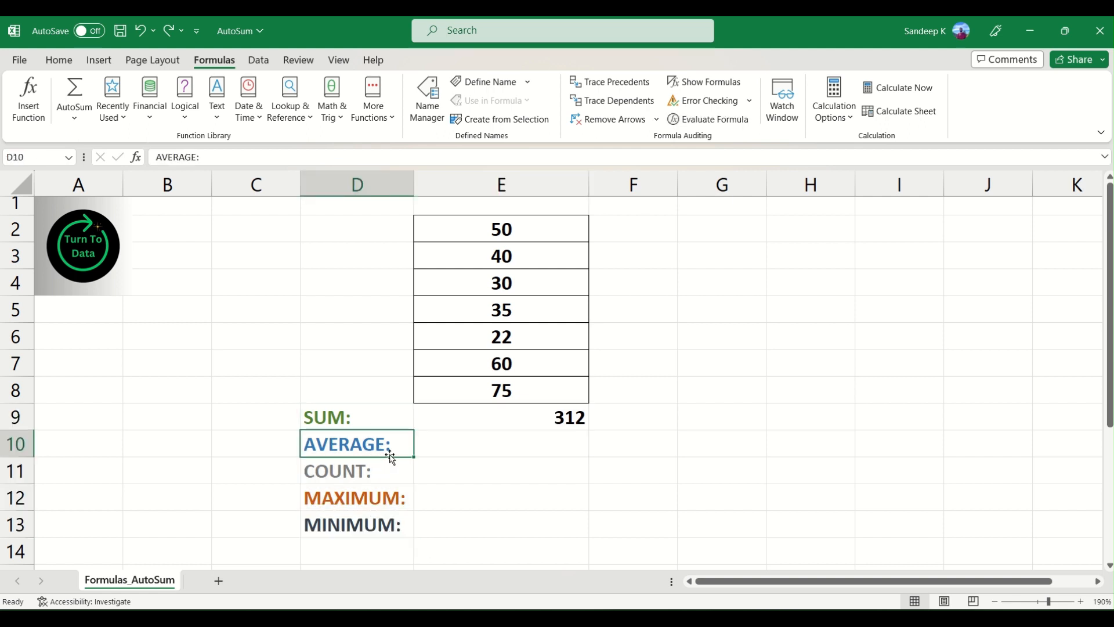
{"action": "left_click", "coordinate": [482, 452]}
{"action": "left_click_drag", "start_coordinate": [482, 452], "coordinate": [482, 525]}
{"action": "left_click", "coordinate": [368, 443]}
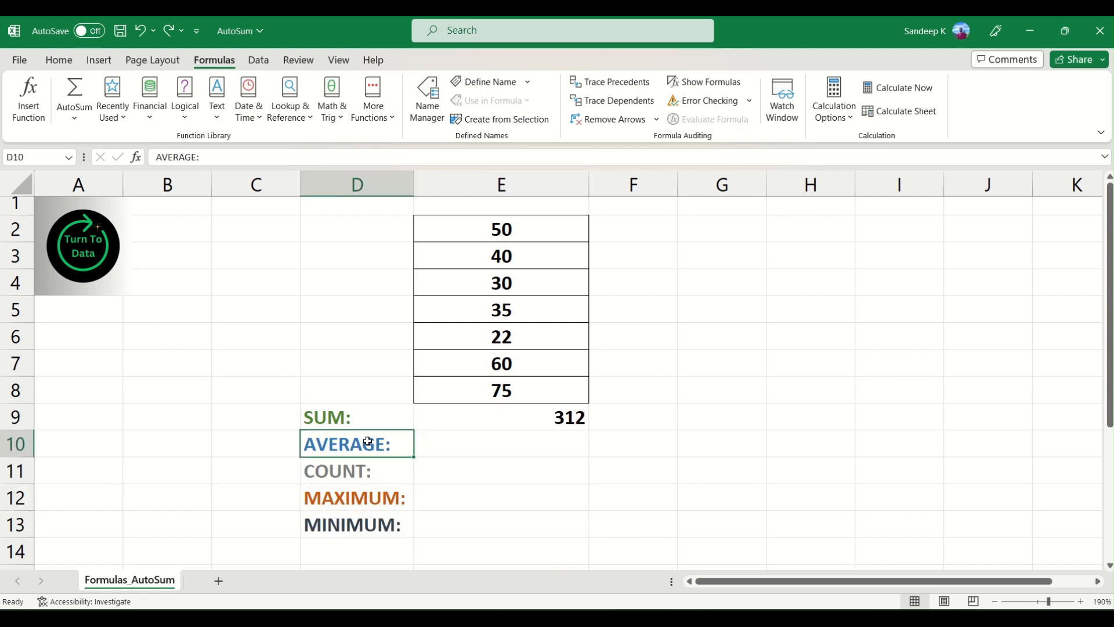
{"action": "left_click_drag", "start_coordinate": [375, 422], "coordinate": [472, 416]}
{"action": "left_click", "coordinate": [378, 453]}
Try AutoSum Average in cell E10 with its range reselected as E2:E8, and undo the formula.
{"action": "left_click", "coordinate": [479, 453]}
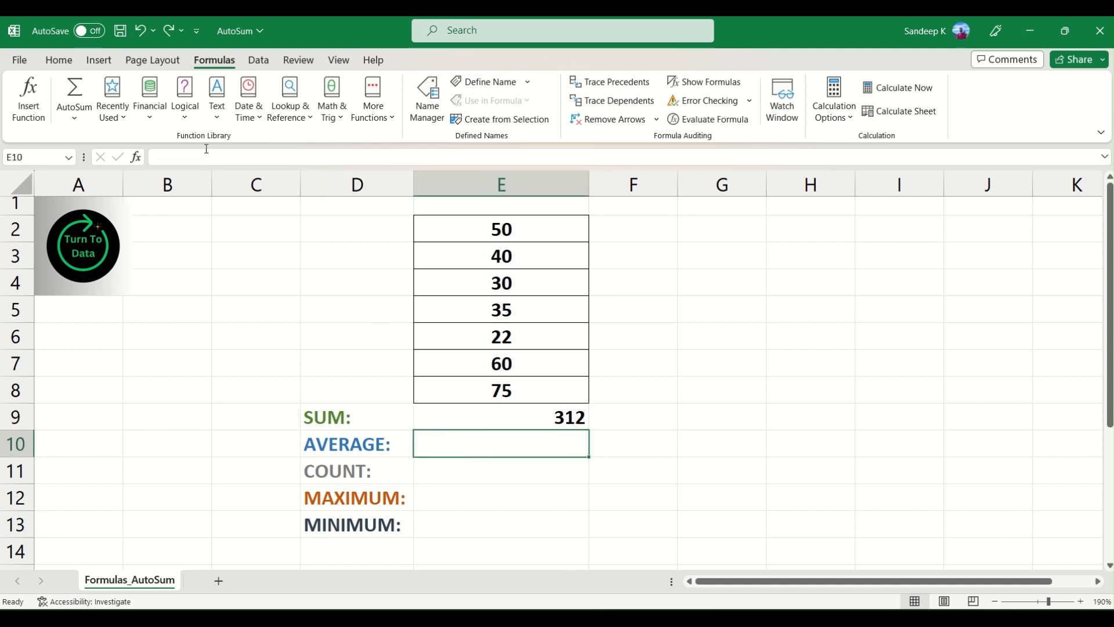
{"action": "left_click", "coordinate": [74, 116]}
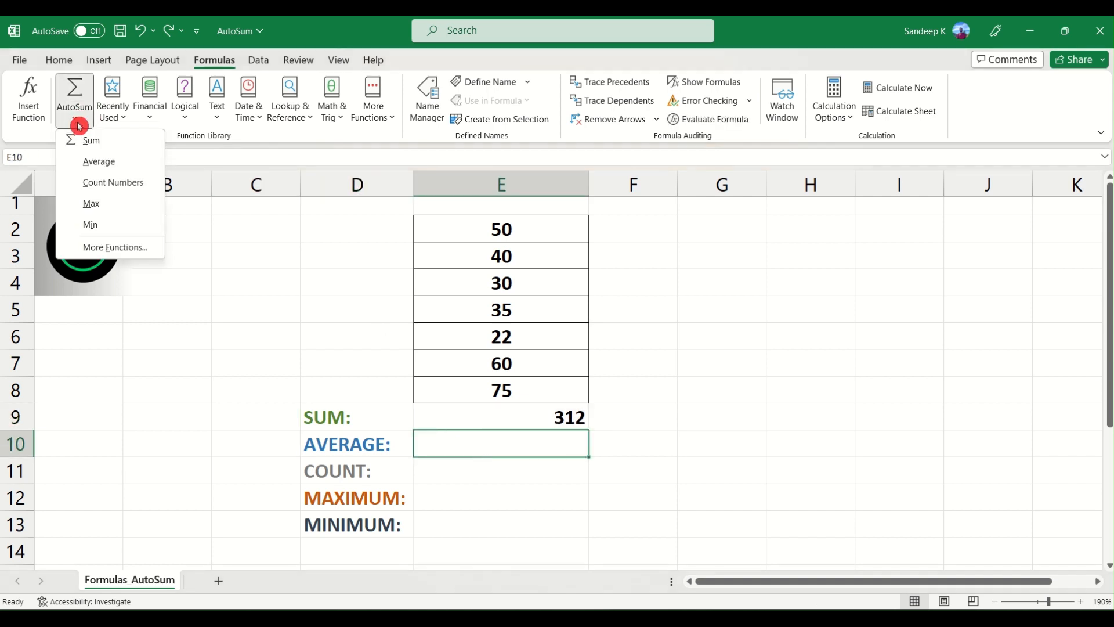
{"action": "left_click", "coordinate": [91, 170]}
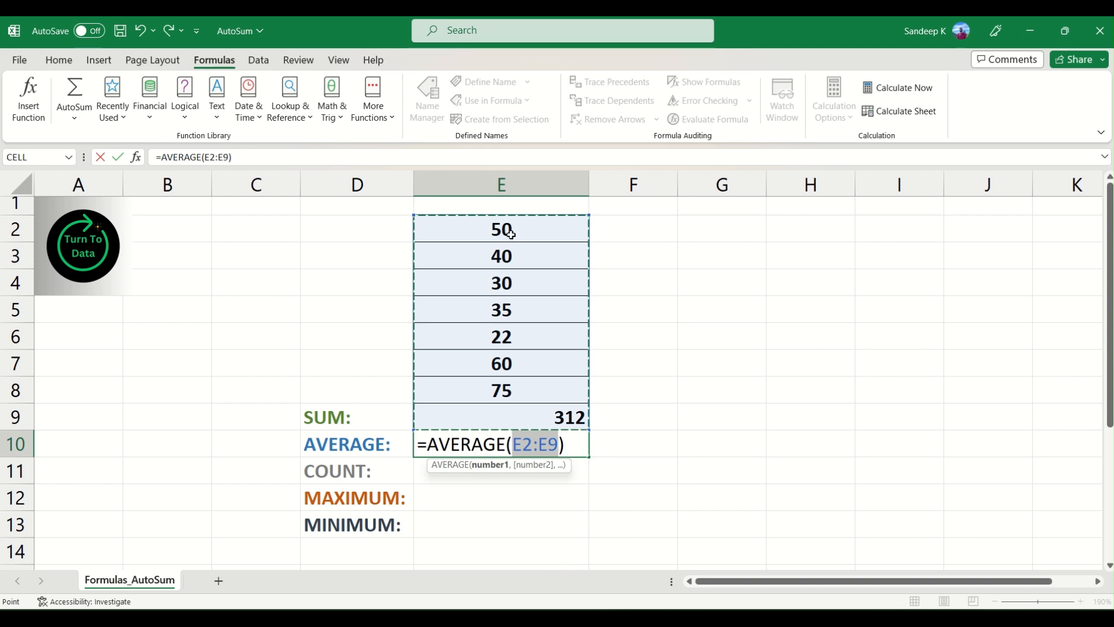
{"action": "left_click_drag", "start_coordinate": [502, 230], "coordinate": [502, 269]}
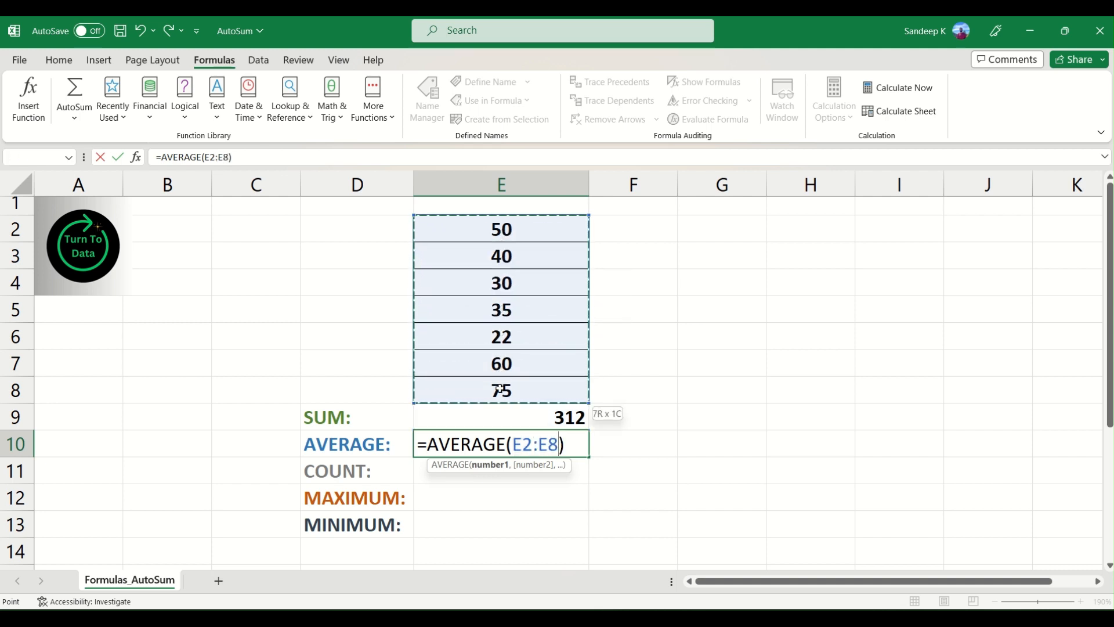
{"action": "left_click_drag", "start_coordinate": [501, 390], "coordinate": [501, 390]}
{"action": "key", "text": "Return"}
{"action": "left_click", "coordinate": [508, 446]}
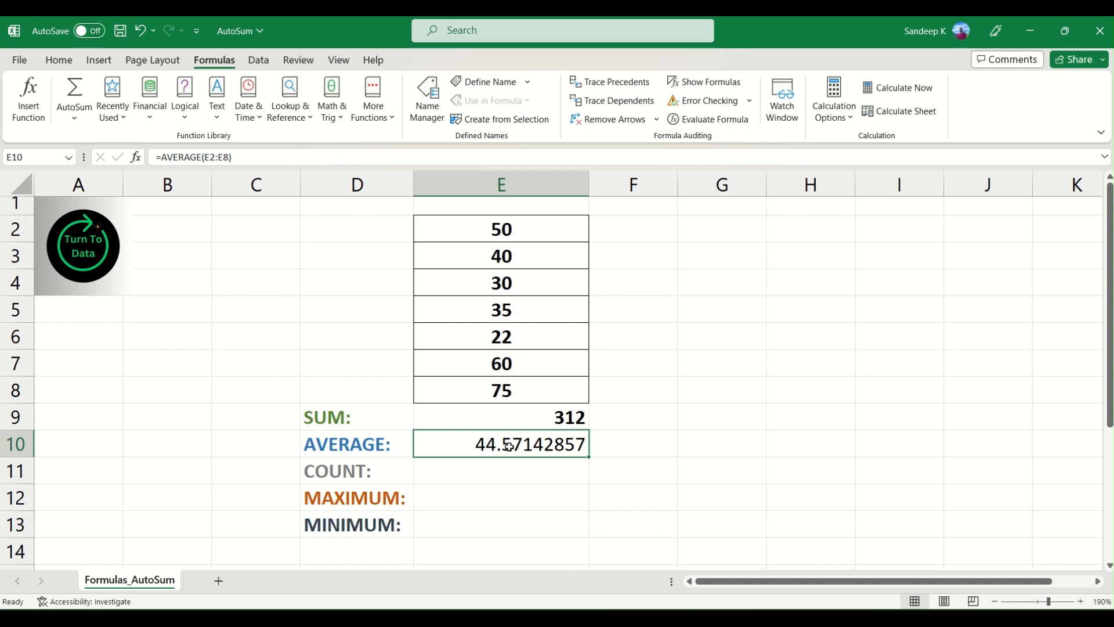
{"action": "key", "text": "ctrl+z"}
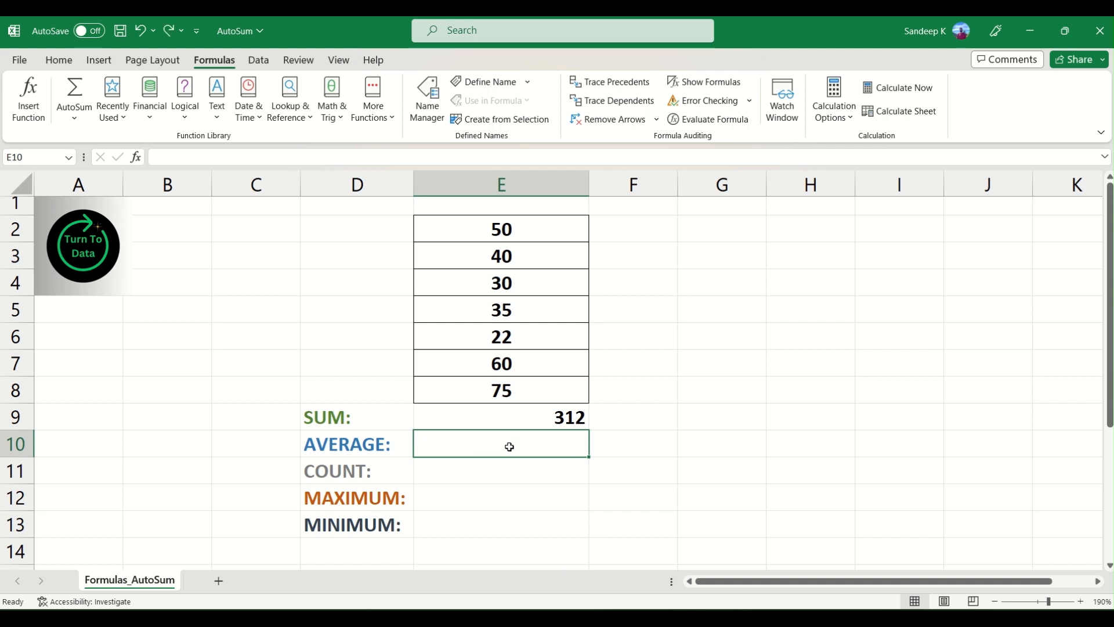
Insert an AutoSum Average formula in cell E10 and shorten its range to E2:E8, excluding the sum.
{"action": "left_click", "coordinate": [646, 441]}
{"action": "left_click", "coordinate": [583, 452]}
{"action": "left_click", "coordinate": [80, 116]}
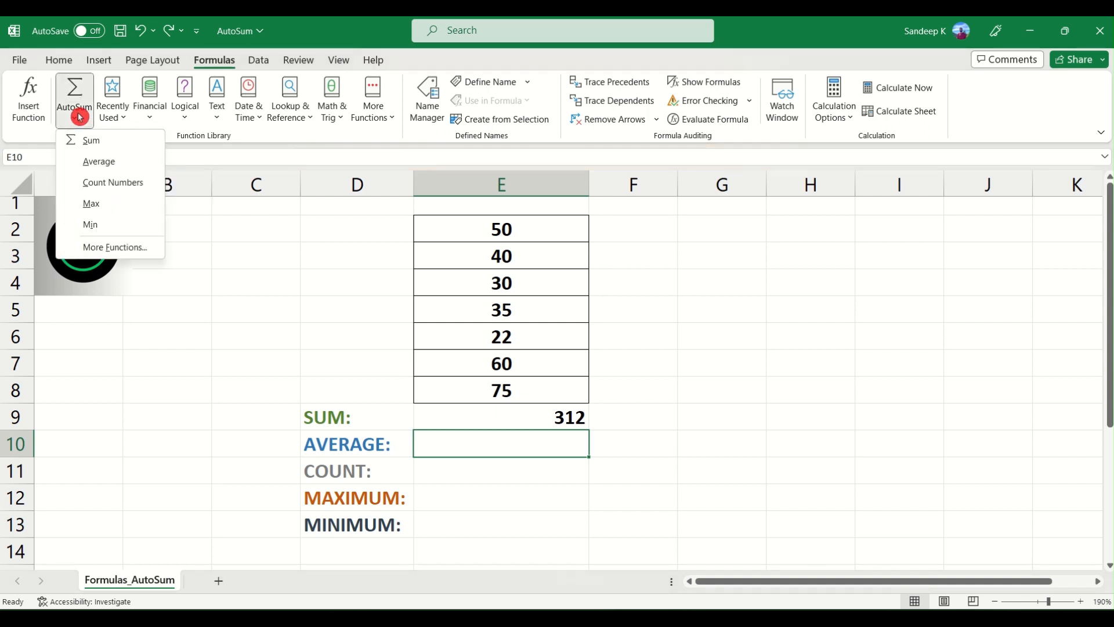
{"action": "left_click", "coordinate": [90, 161]}
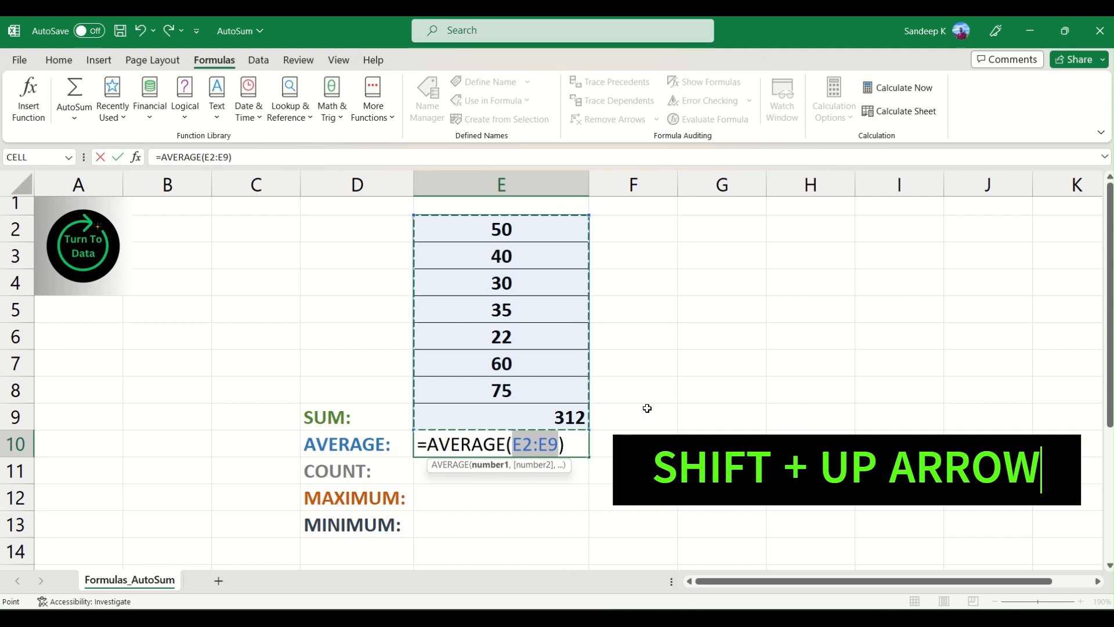
{"action": "key", "text": "shift+Up"}
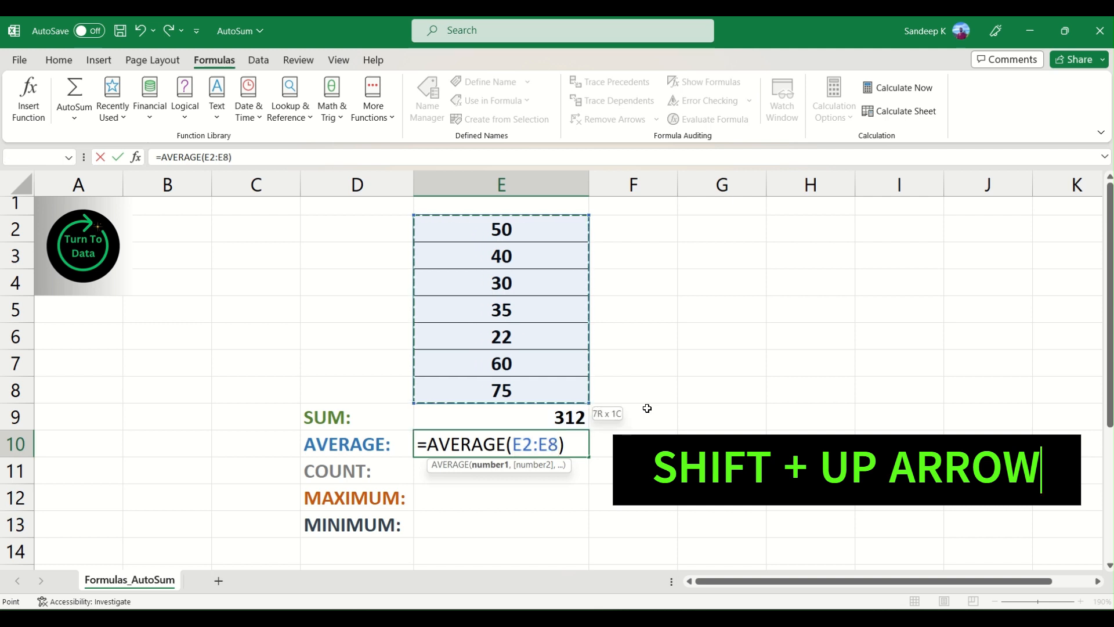
Practise shrinking the AVERAGE formula's range upward and extending it back down to E2:E8.
{"action": "key", "text": "shift+Up"}
{"action": "key", "text": "shift+Up"}
{"action": "key", "text": "shift+Up"}
{"action": "key", "text": "shift+Up"}
{"action": "key", "text": "shift+Up"}
{"action": "key", "text": "shift+Up"}
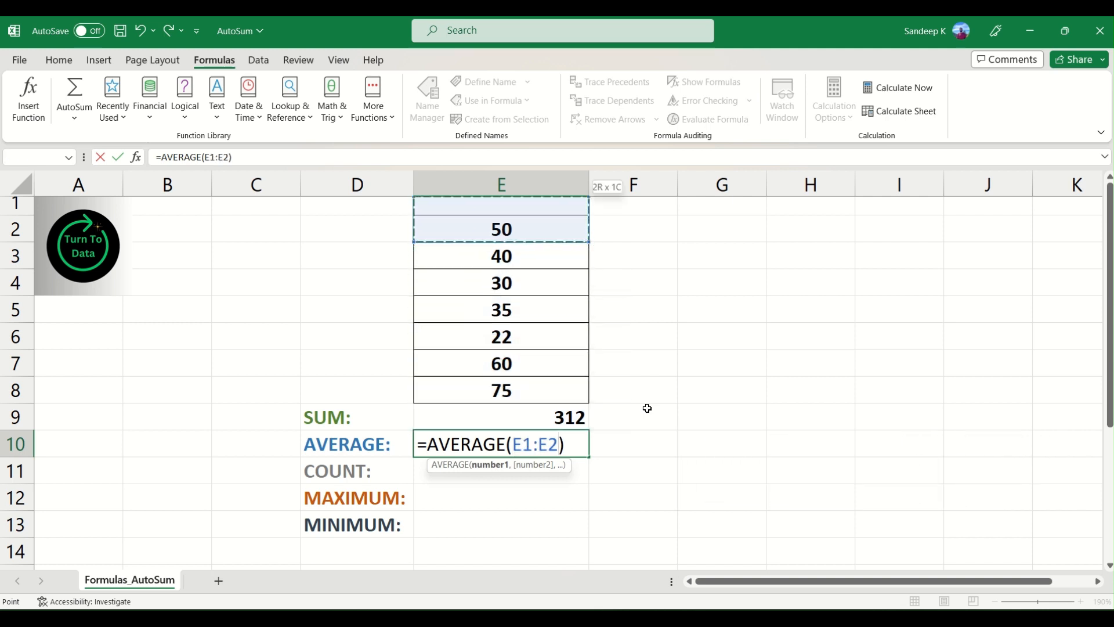
{"action": "key", "text": "shift+Down"}
{"action": "key", "text": "shift+Down"}
{"action": "key", "text": "shift+Down"}
{"action": "key", "text": "shift+Down"}
{"action": "key", "text": "shift+Down"}
{"action": "key", "text": "shift+Down"}
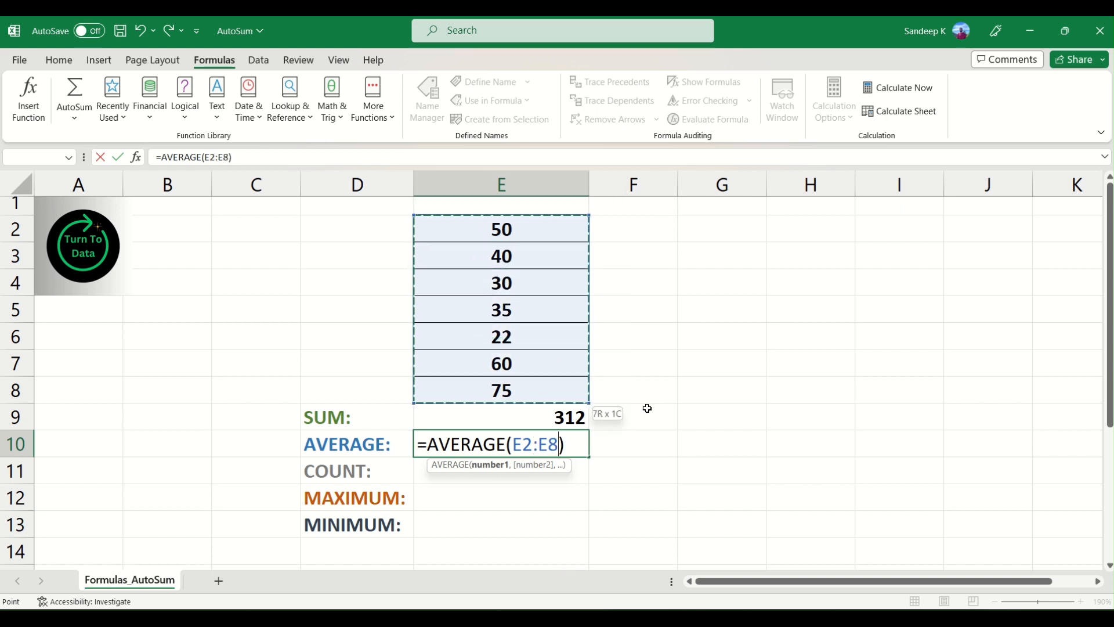
{"action": "key", "text": "shift+Up"}
{"action": "key", "text": "shift+Up"}
{"action": "key", "text": "shift+Up"}
{"action": "key", "text": "shift+Down"}
{"action": "key", "text": "shift+Down"}
{"action": "key", "text": "shift+Down"}
Commit the =AVERAGE(E2:E8) formula in cell E10 and make its result bold.
{"action": "key", "text": "Return"}
{"action": "left_click", "coordinate": [532, 445]}
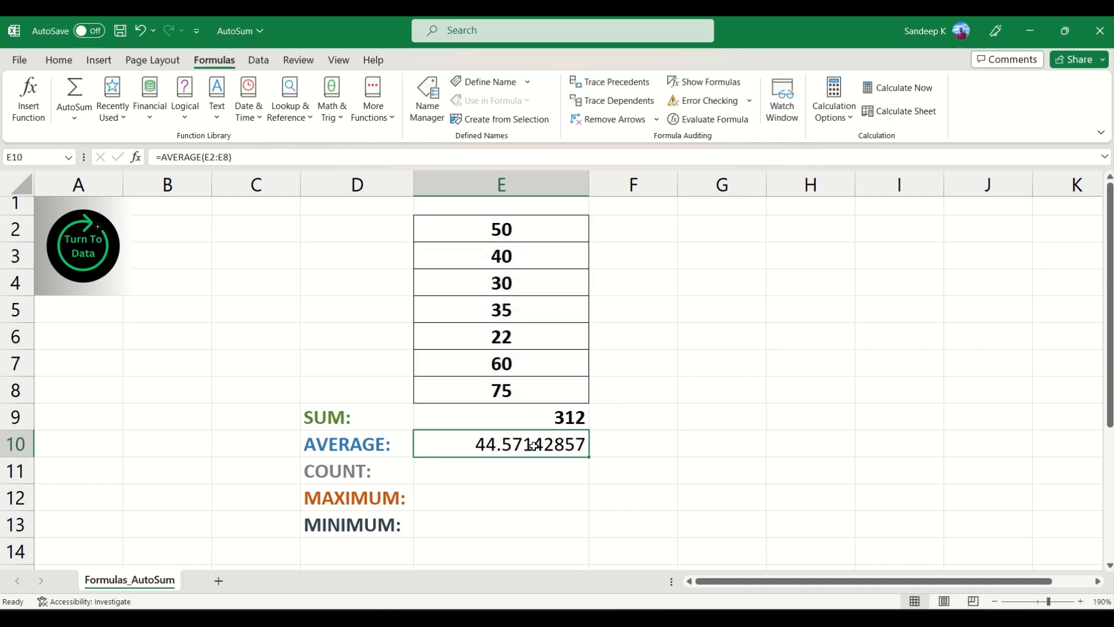
{"action": "left_click", "coordinate": [668, 445]}
{"action": "left_click", "coordinate": [562, 447]}
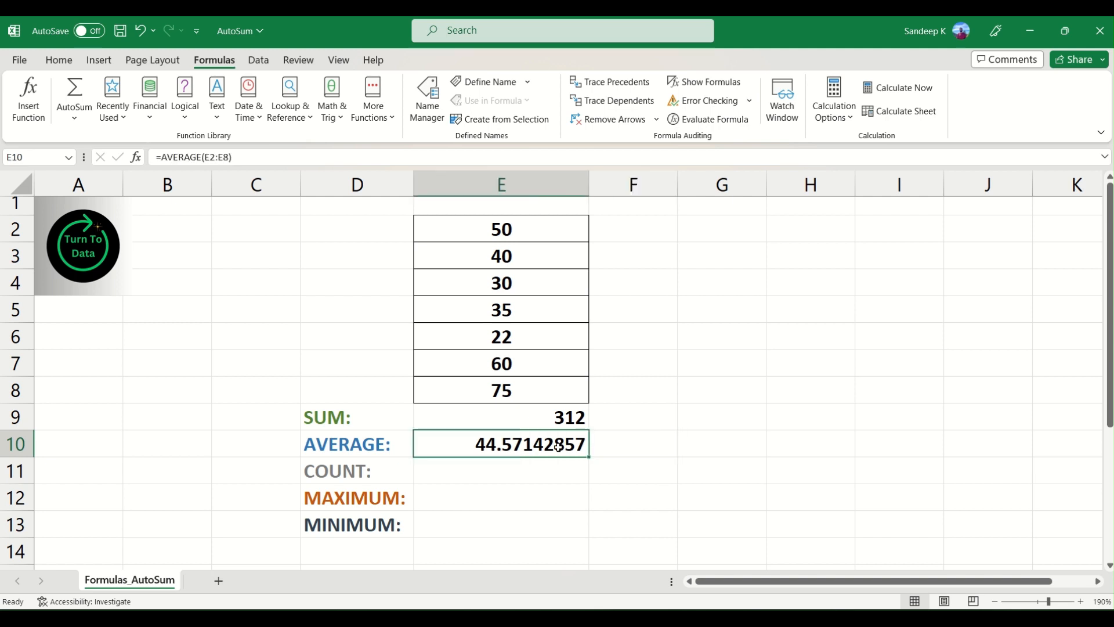
Insert an AutoSum Count Numbers formula in cell E11 with its range reselected as E2:E8, and check it.
{"action": "left_click", "coordinate": [532, 475]}
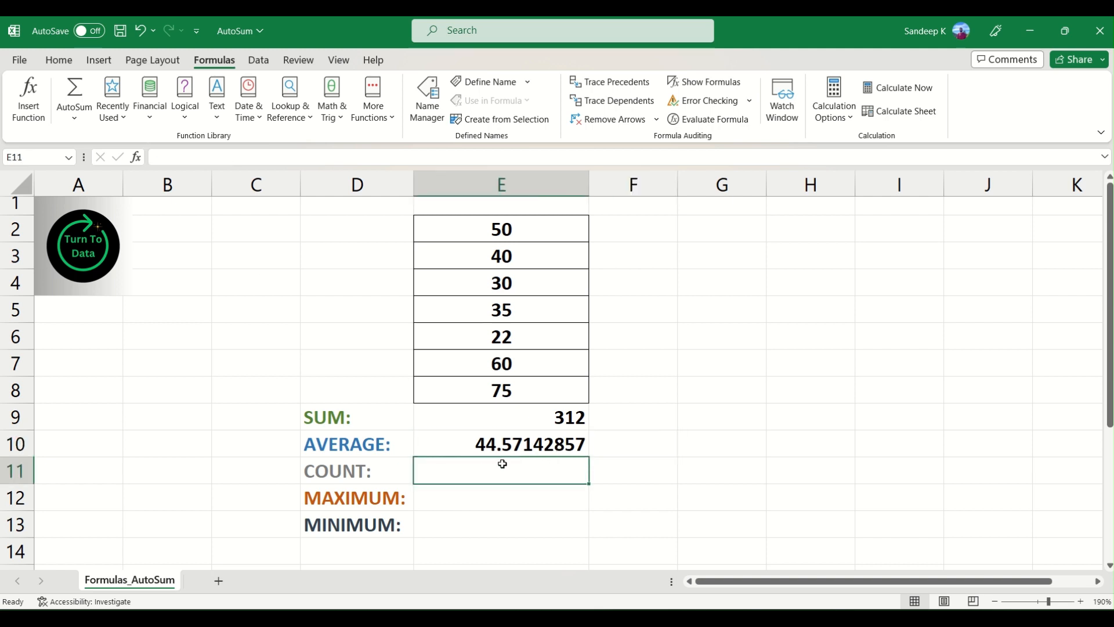
{"action": "left_click", "coordinate": [85, 109]}
{"action": "left_click", "coordinate": [86, 109]}
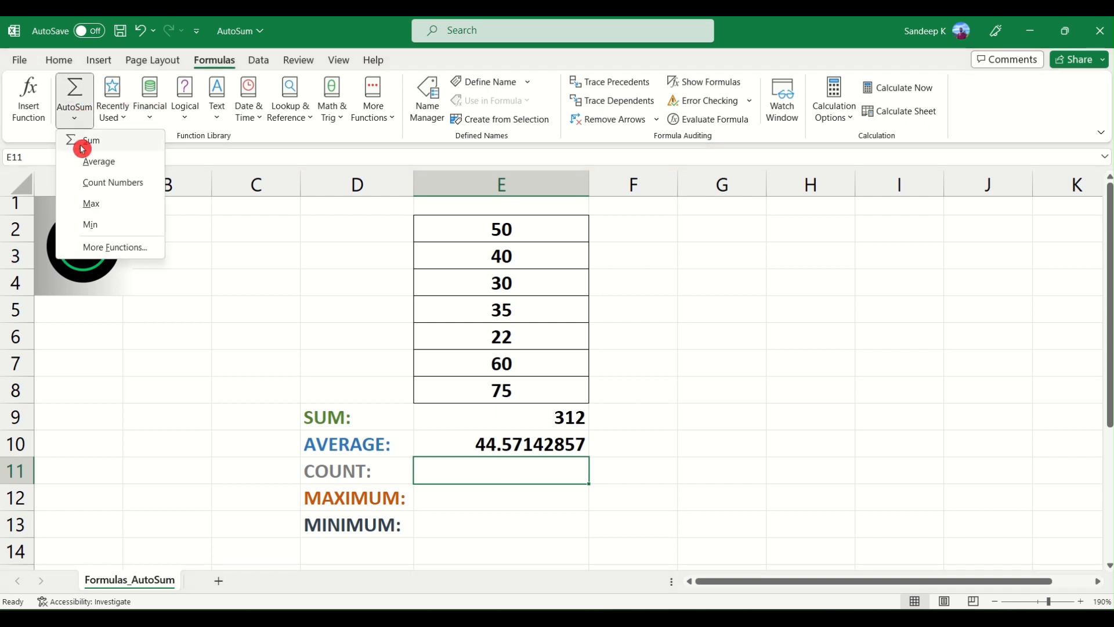
{"action": "left_click", "coordinate": [117, 184]}
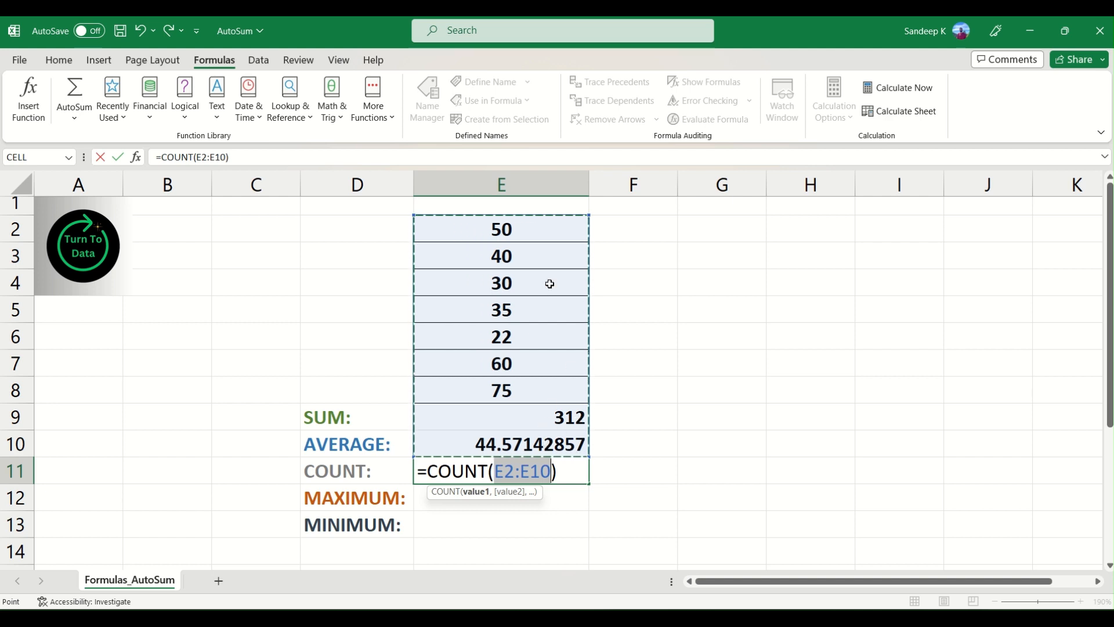
{"action": "left_click_drag", "start_coordinate": [493, 232], "coordinate": [498, 391]}
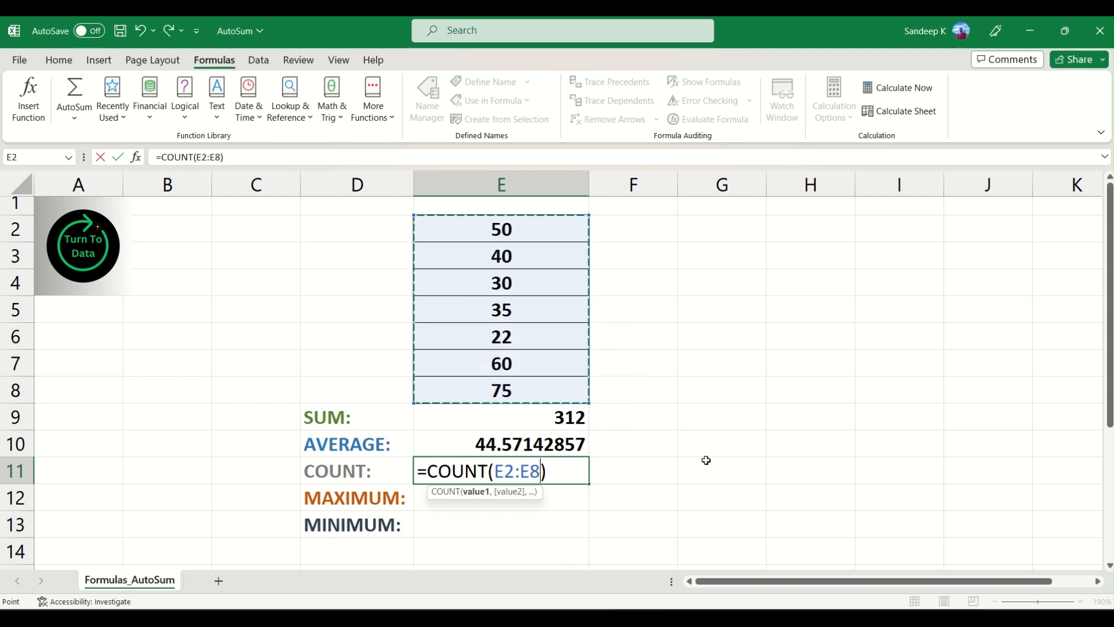
{"action": "key", "text": "Return"}
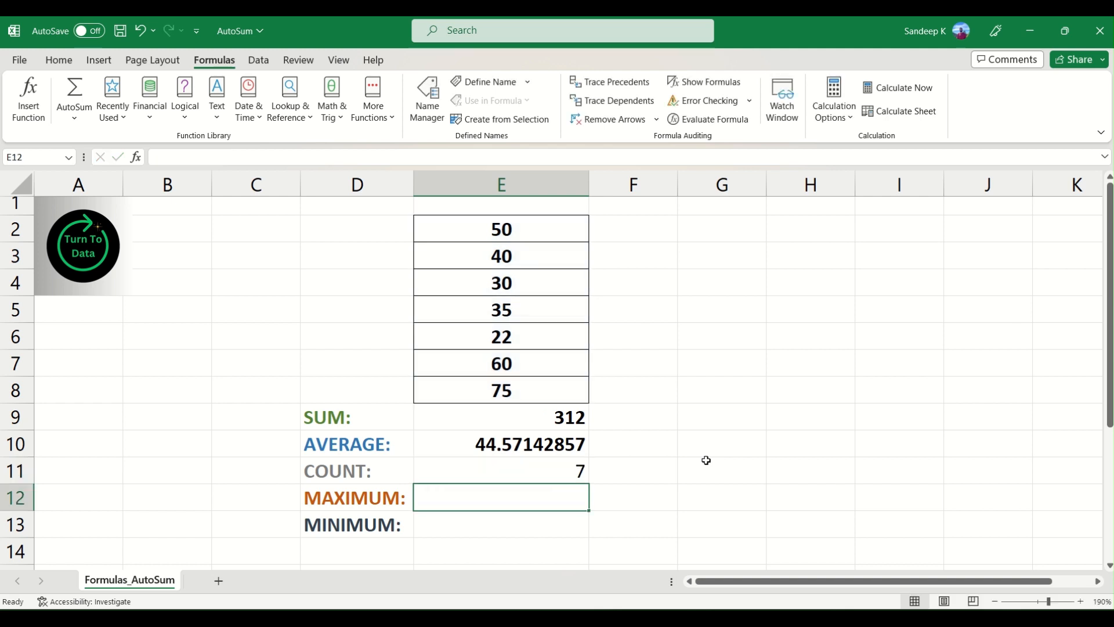
{"action": "left_click", "coordinate": [445, 471]}
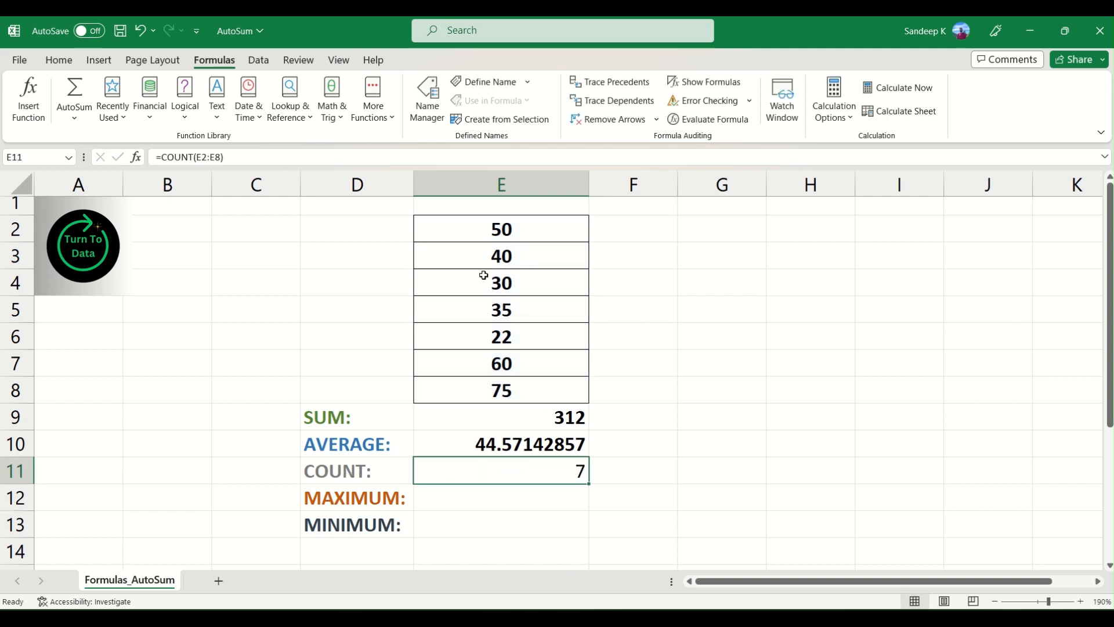
Examine the numbers in E2:E8 to verify the count in E11 and look for the highest value.
{"action": "left_click", "coordinate": [500, 232]}
{"action": "left_click", "coordinate": [502, 303]}
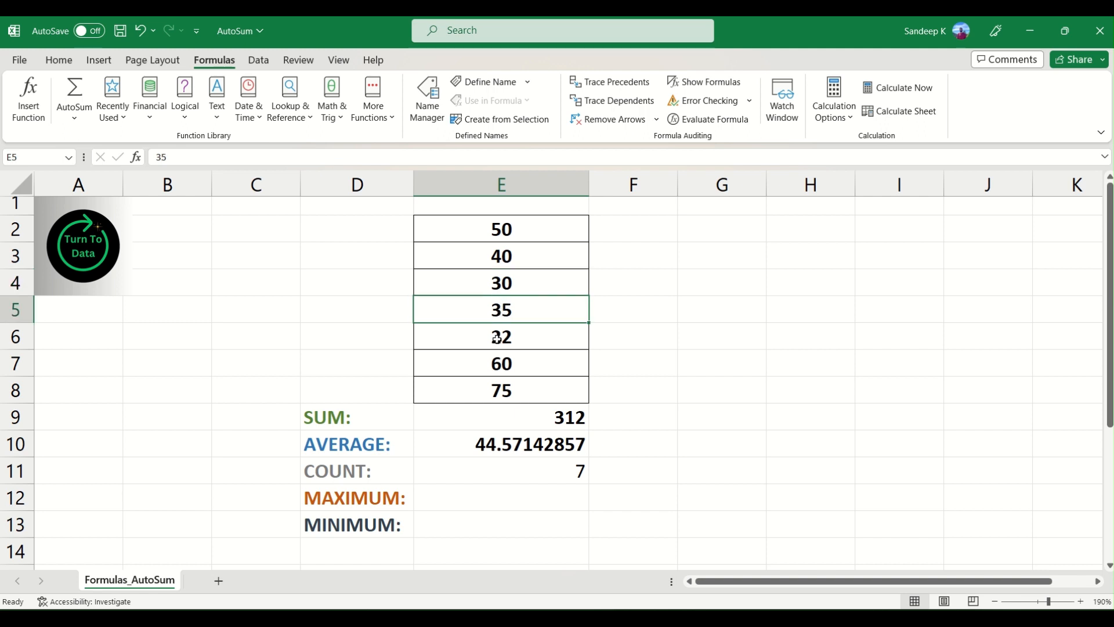
{"action": "left_click", "coordinate": [498, 339]}
{"action": "left_click", "coordinate": [498, 384]}
{"action": "left_click", "coordinate": [497, 367]}
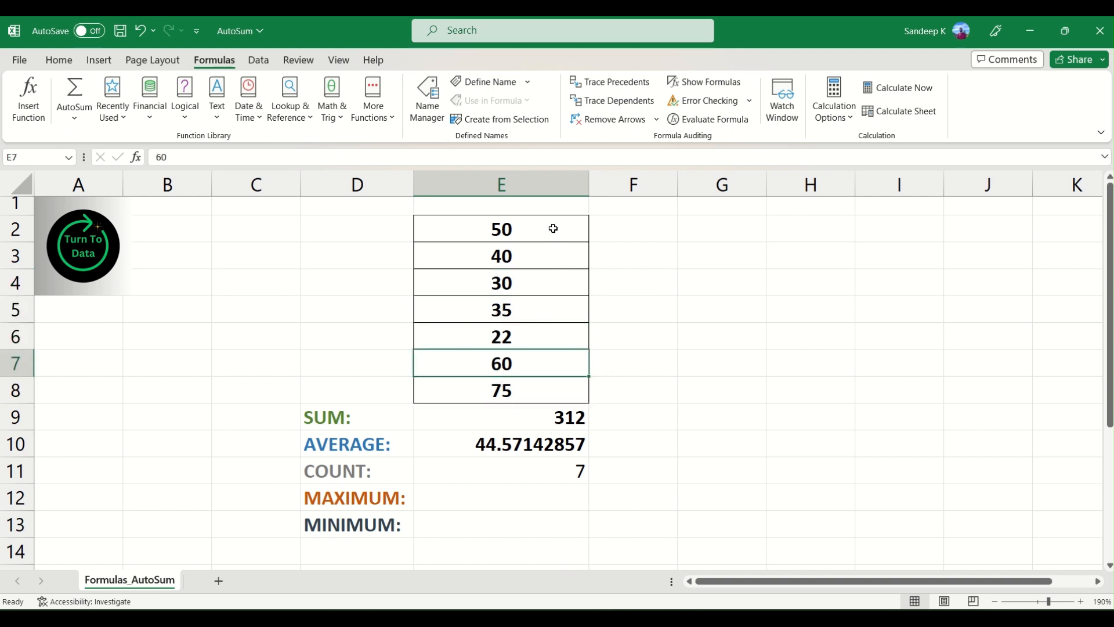
{"action": "left_click", "coordinate": [555, 469]}
{"action": "left_click", "coordinate": [487, 495]}
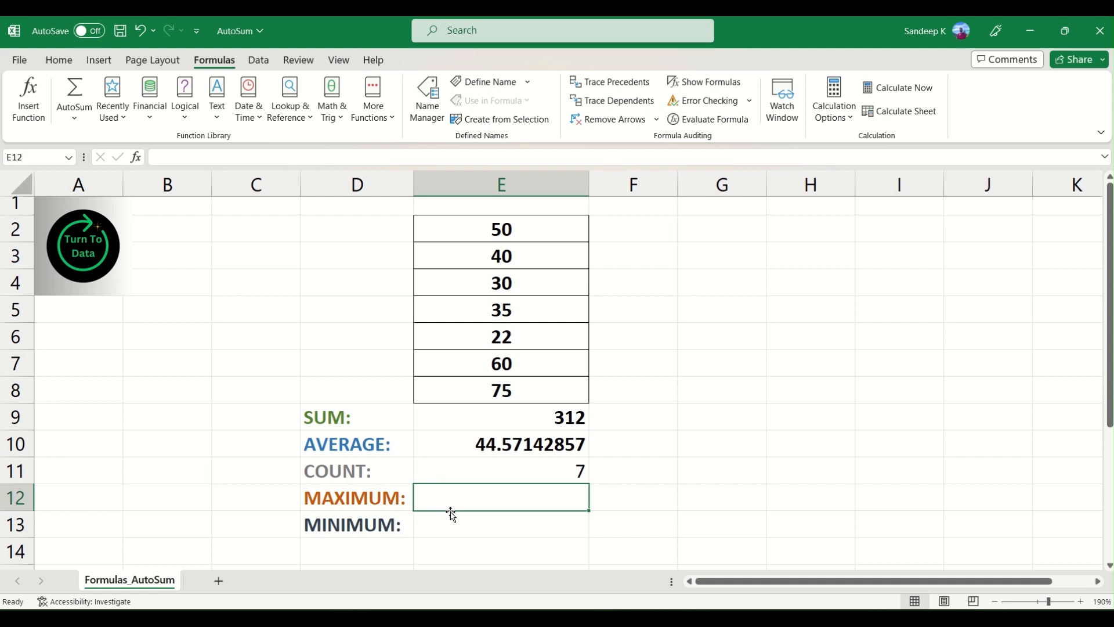
{"action": "left_click_drag", "start_coordinate": [491, 227], "coordinate": [496, 386]}
{"action": "left_click", "coordinate": [566, 355]}
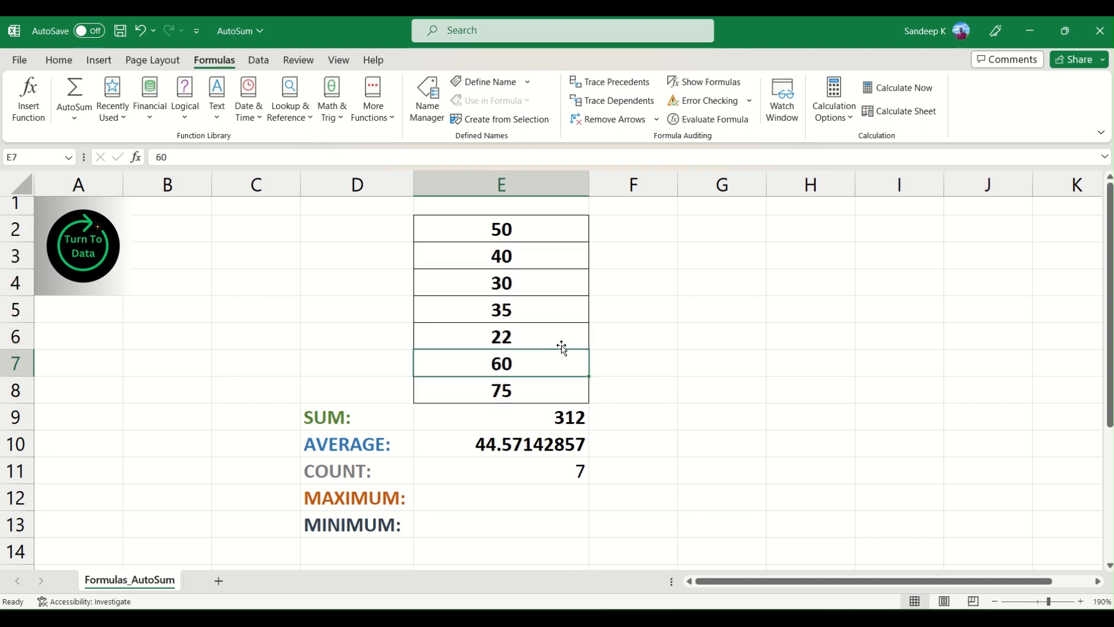
{"action": "left_click_drag", "start_coordinate": [520, 230], "coordinate": [511, 391]}
{"action": "left_click", "coordinate": [506, 340]}
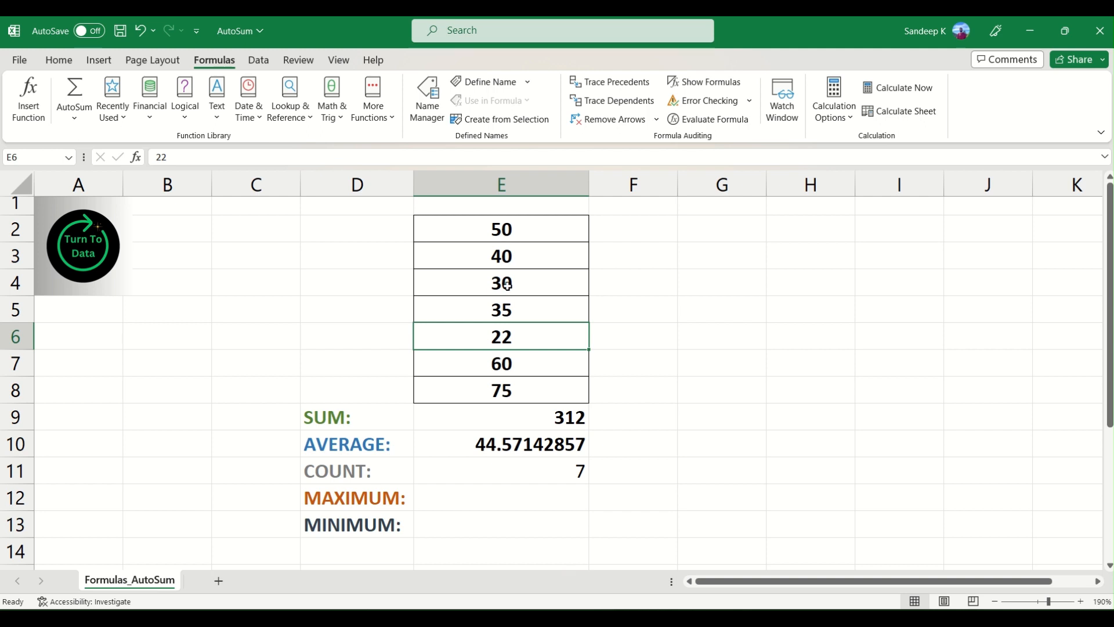
Insert an AutoSum Max formula in cell E12 with its range reselected as E2:E8, and make the results in E12 and E11 bold.
{"action": "left_click", "coordinate": [514, 392]}
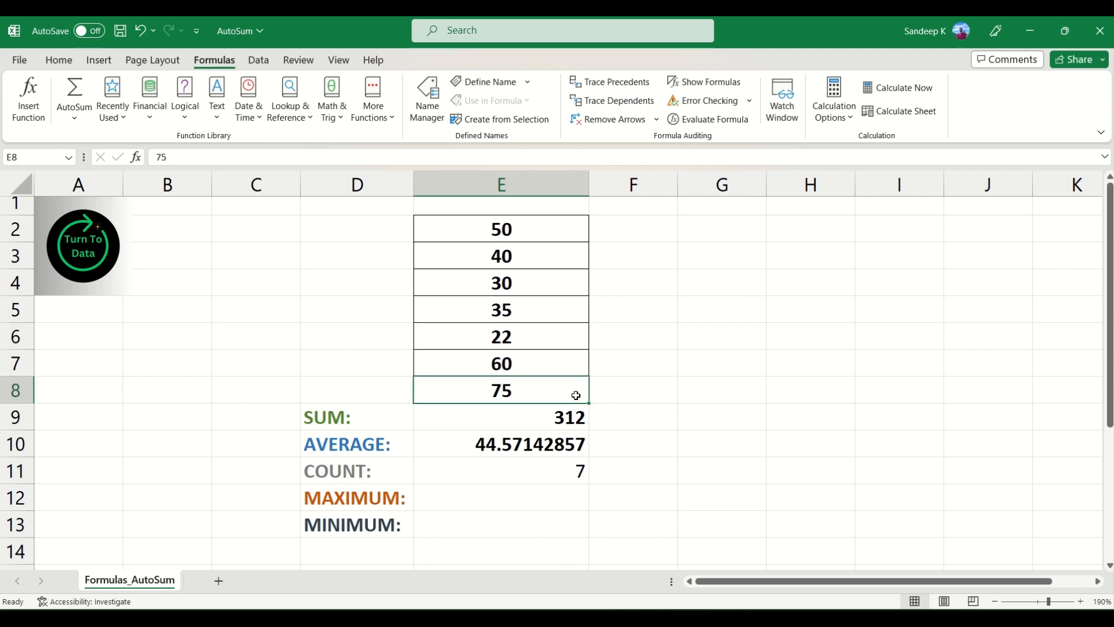
{"action": "left_click", "coordinate": [509, 511]}
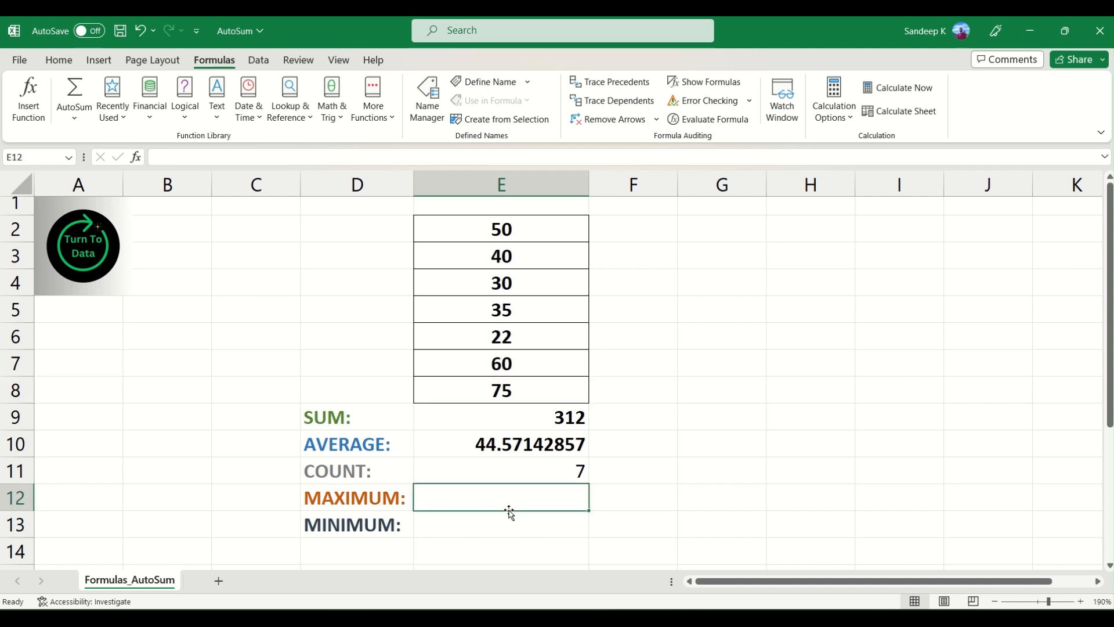
{"action": "left_click", "coordinate": [72, 116]}
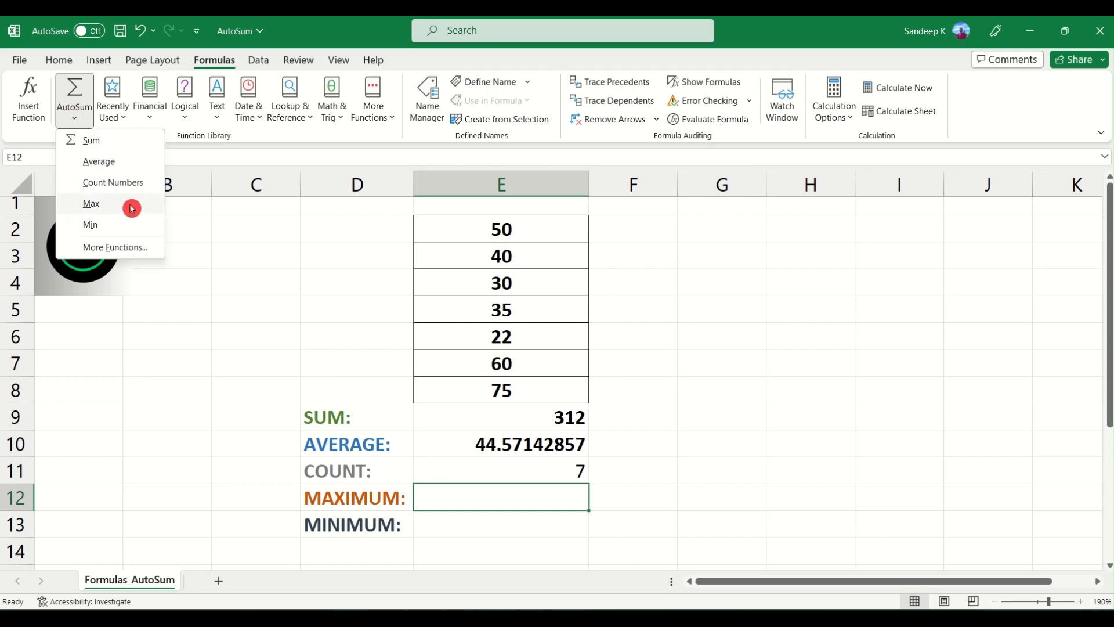
{"action": "left_click", "coordinate": [92, 203]}
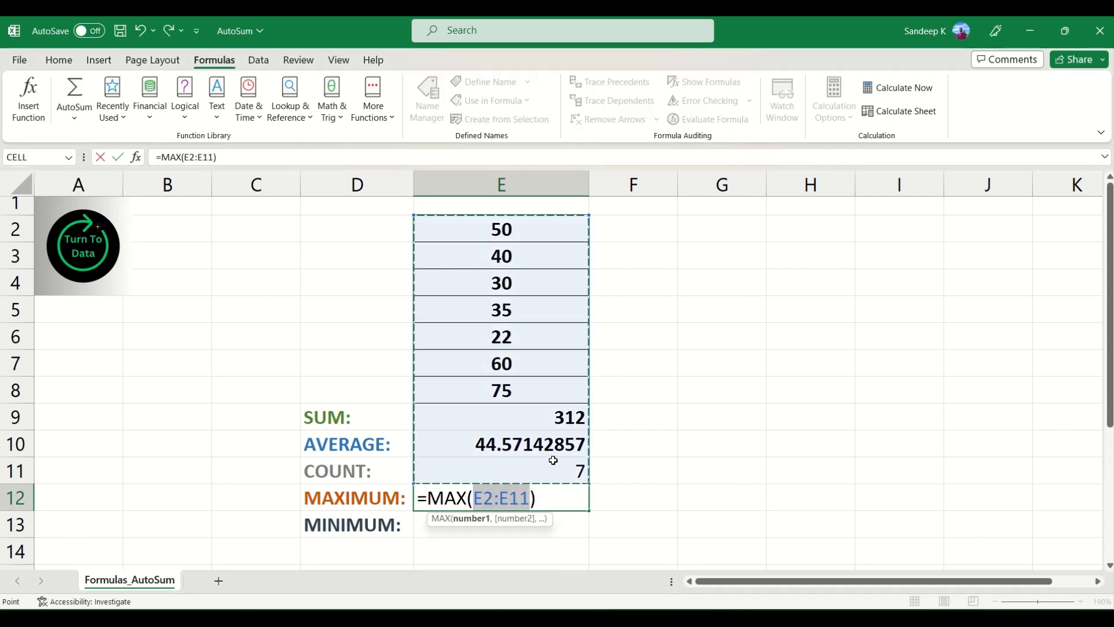
{"action": "left_click_drag", "start_coordinate": [504, 228], "coordinate": [504, 391]}
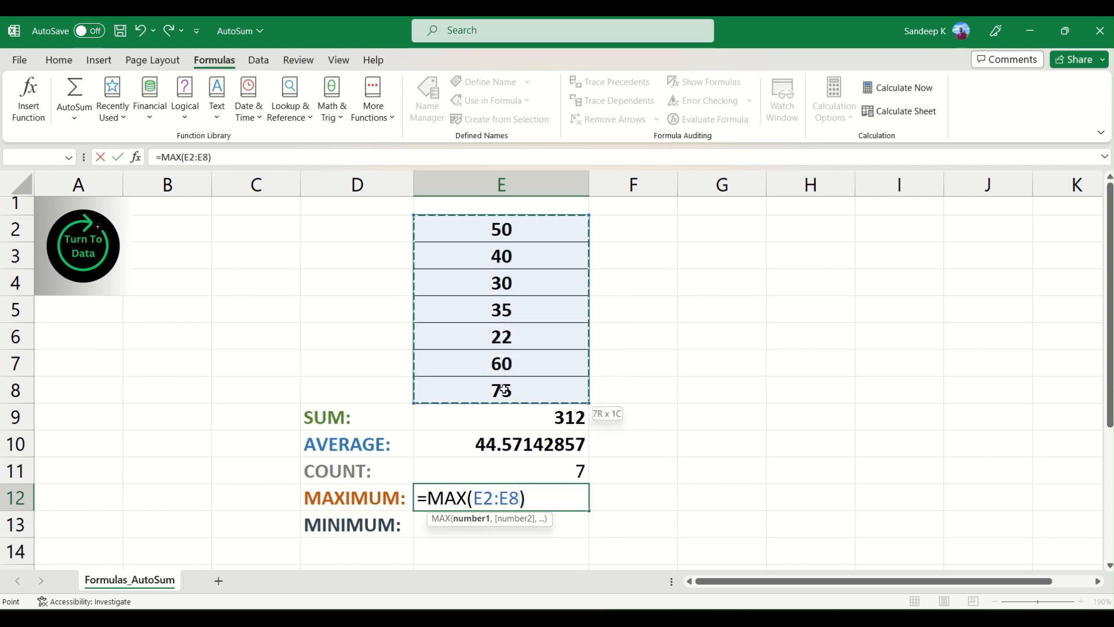
{"action": "key", "text": "Return"}
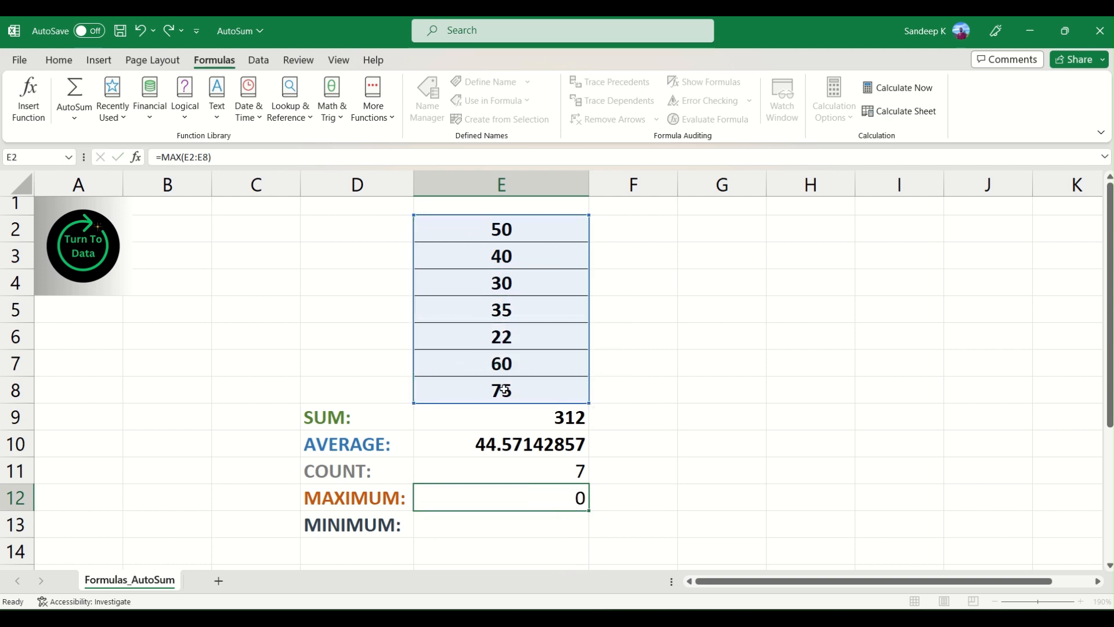
{"action": "left_click", "coordinate": [577, 501]}
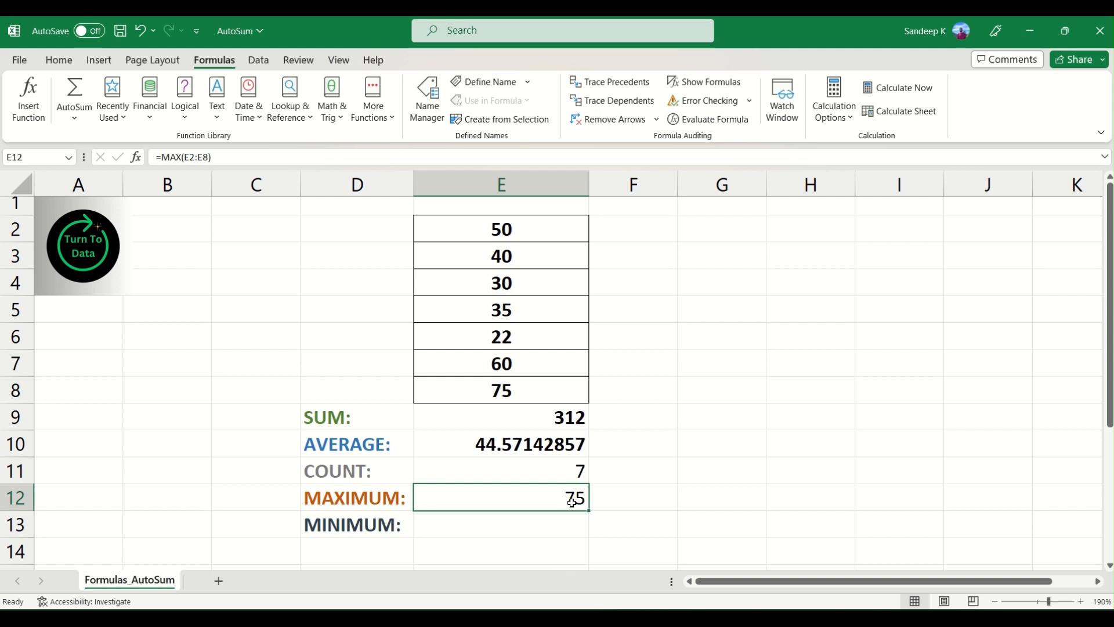
{"action": "left_click", "coordinate": [576, 477]}
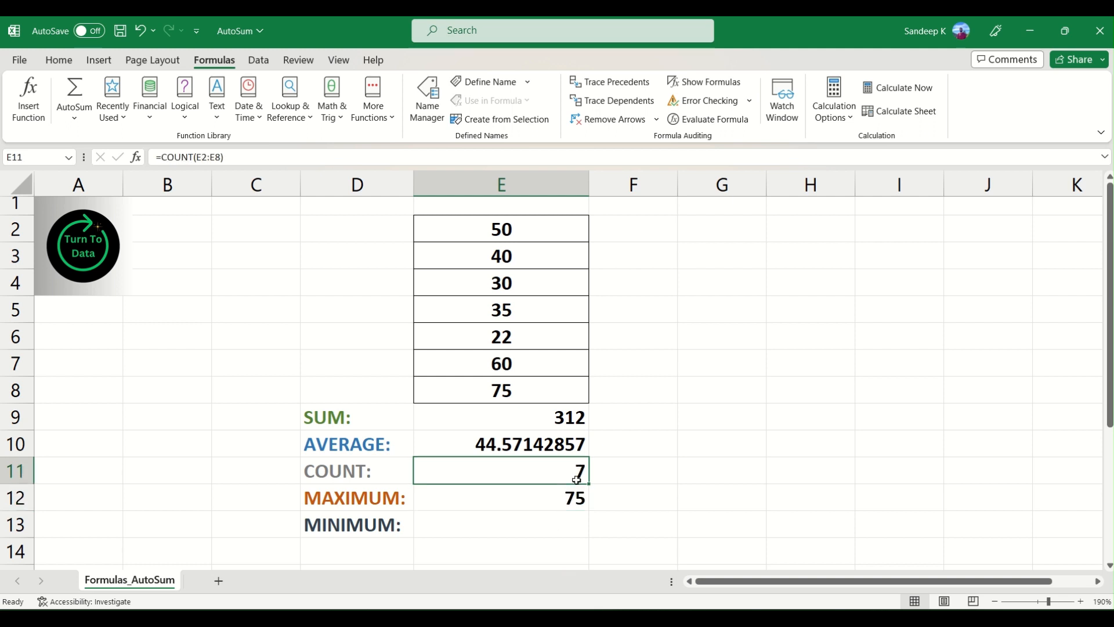
Insert an AutoSum Min formula in cell E13 with its range reselected as E2:E8, and check the formula.
{"action": "left_click", "coordinate": [558, 516]}
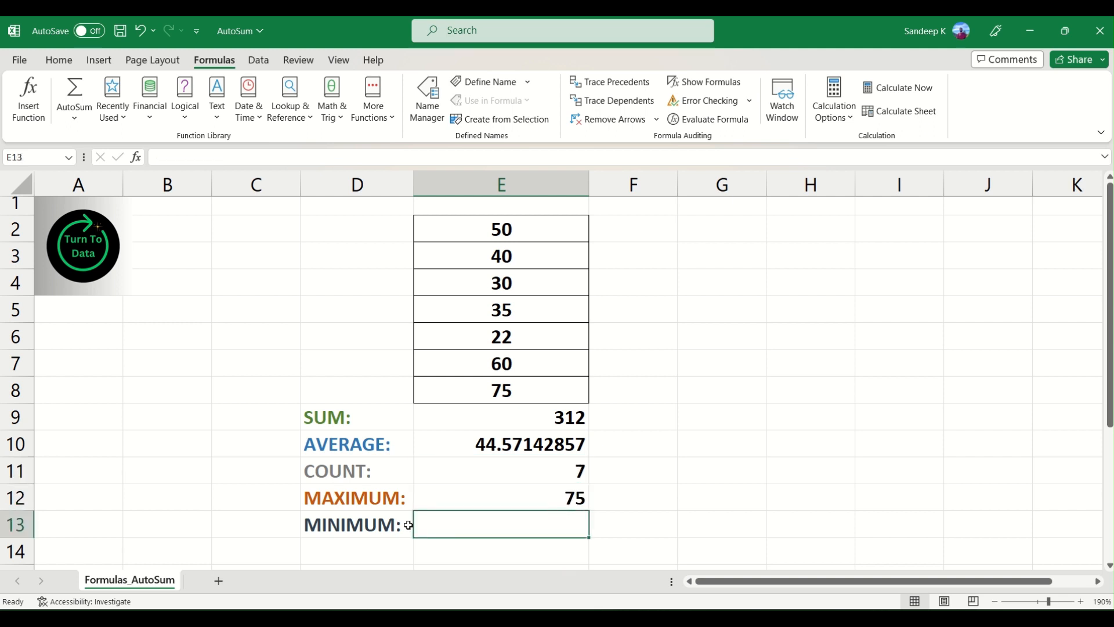
{"action": "left_click", "coordinate": [76, 129]}
{"action": "left_click", "coordinate": [92, 224]}
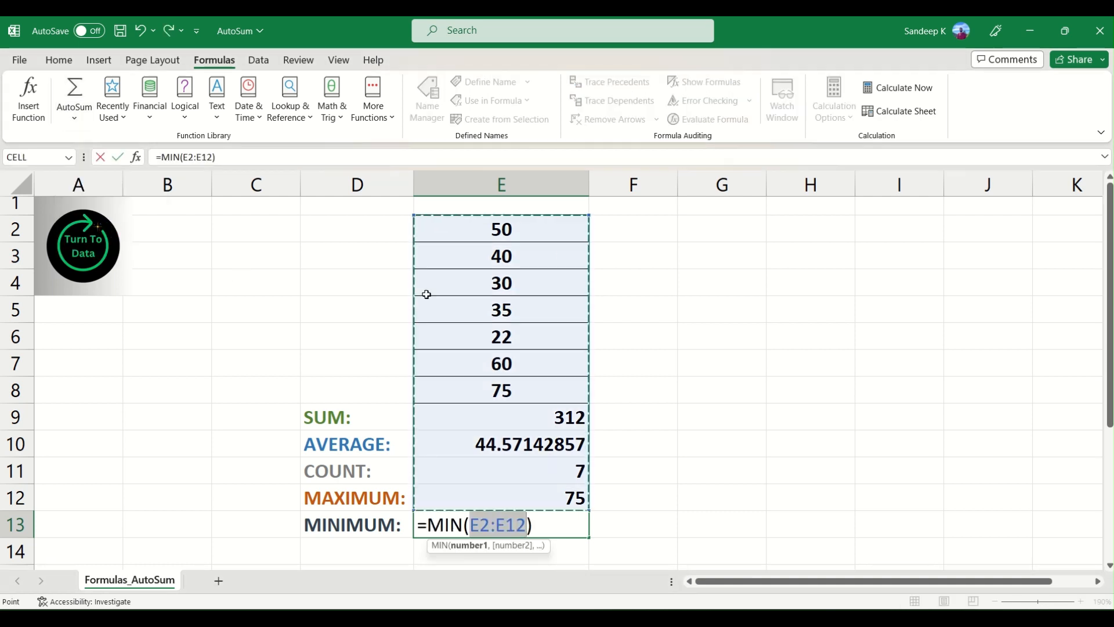
{"action": "left_click_drag", "start_coordinate": [508, 231], "coordinate": [506, 390]}
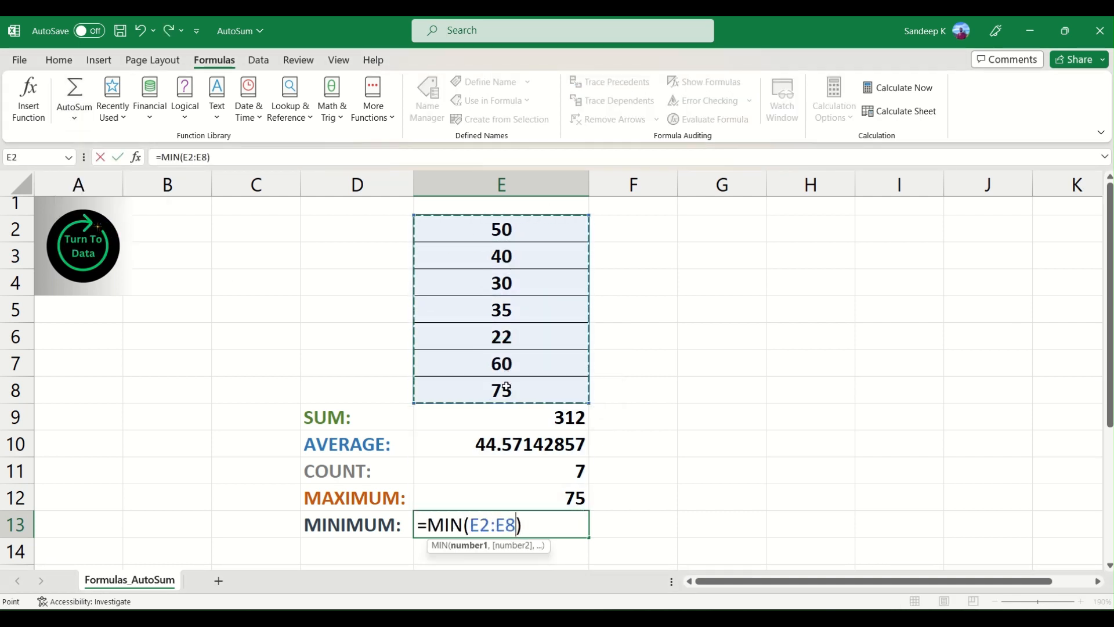
{"action": "key", "text": "Return"}
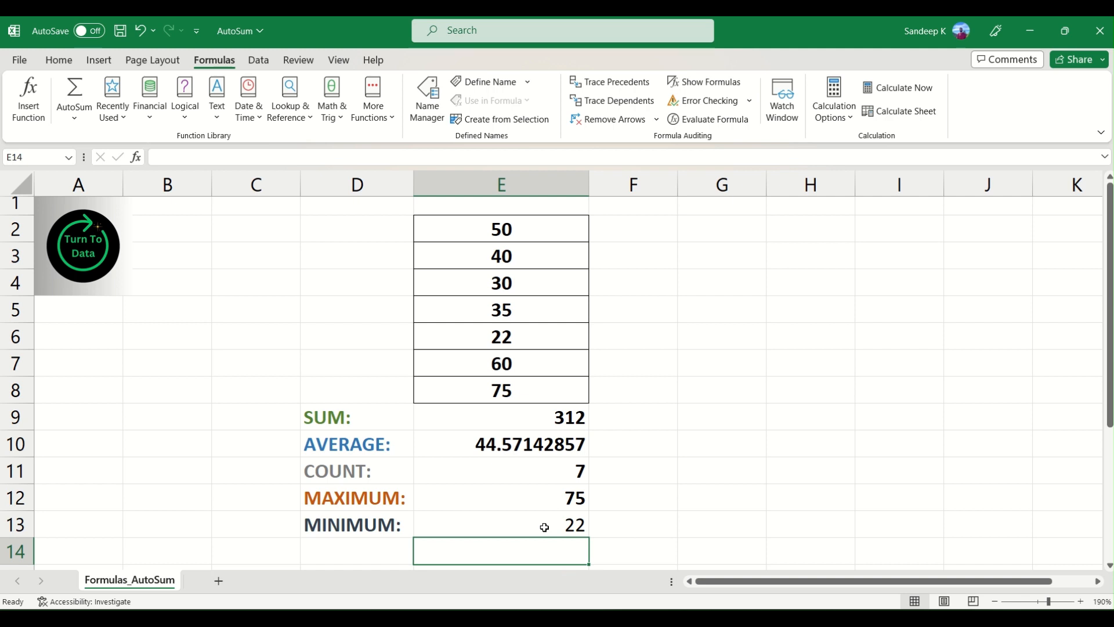
{"action": "left_click", "coordinate": [60, 60]}
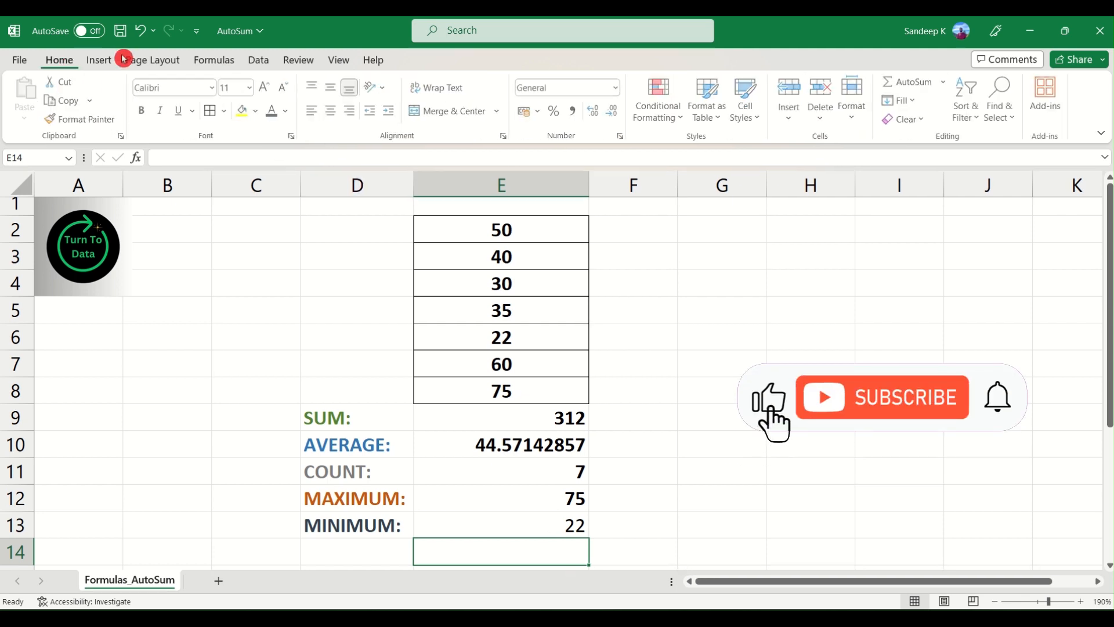
{"action": "left_click", "coordinate": [221, 61]}
{"action": "left_click", "coordinate": [550, 528]}
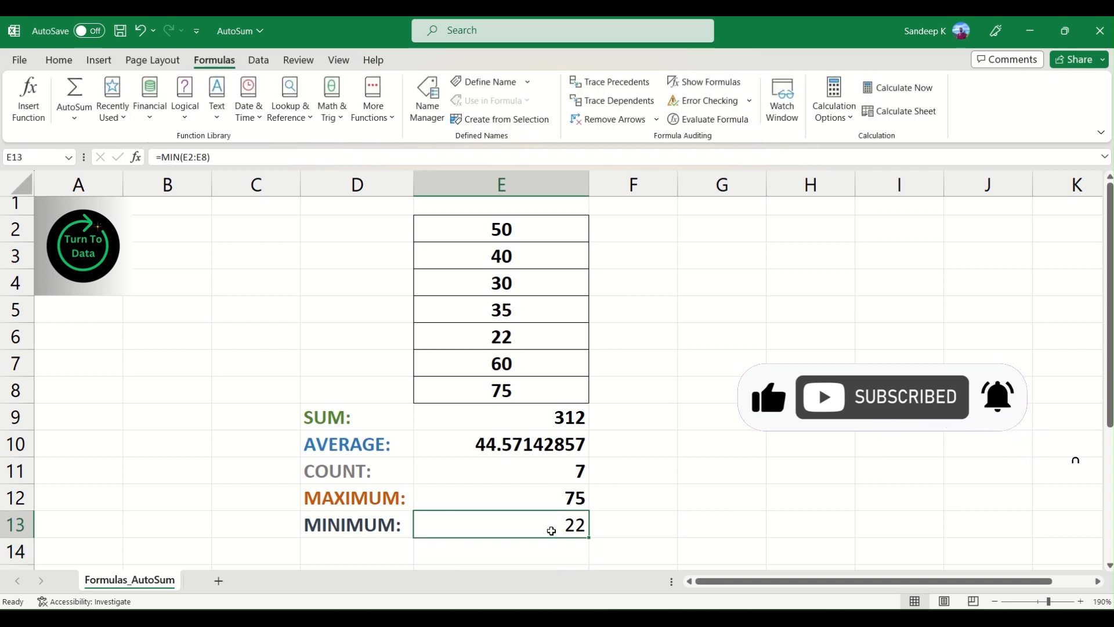
Clear the sum in cell E9 and re-enter it as an AutoSum =SUM(E2:E8) formula.
{"action": "left_click_drag", "start_coordinate": [393, 426], "coordinate": [487, 423]}
{"action": "left_click", "coordinate": [487, 423]}
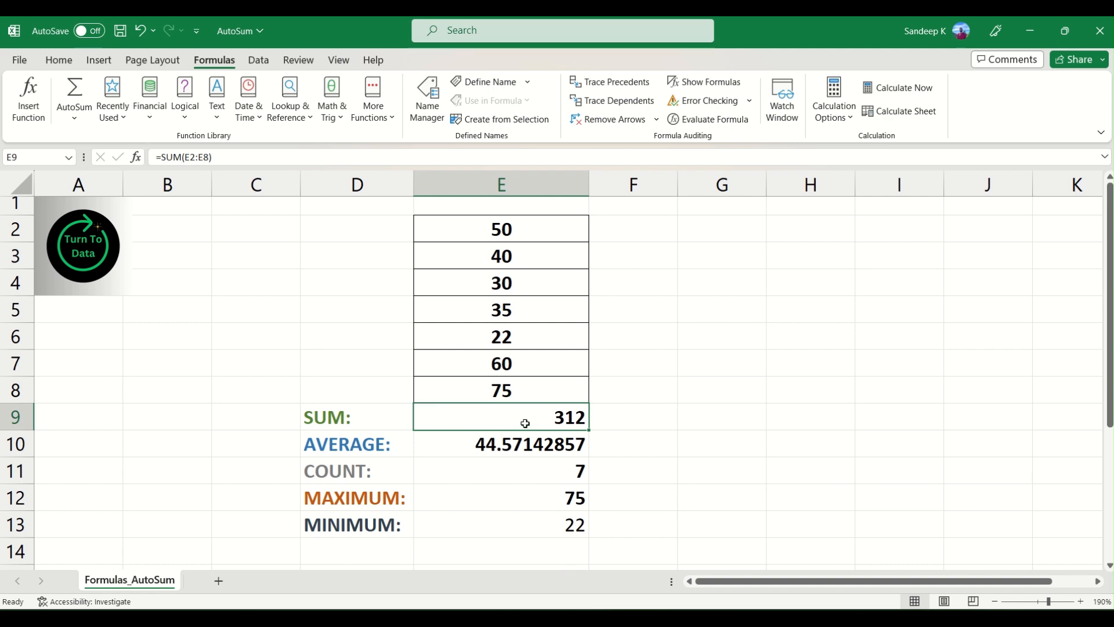
{"action": "key", "text": "Delete"}
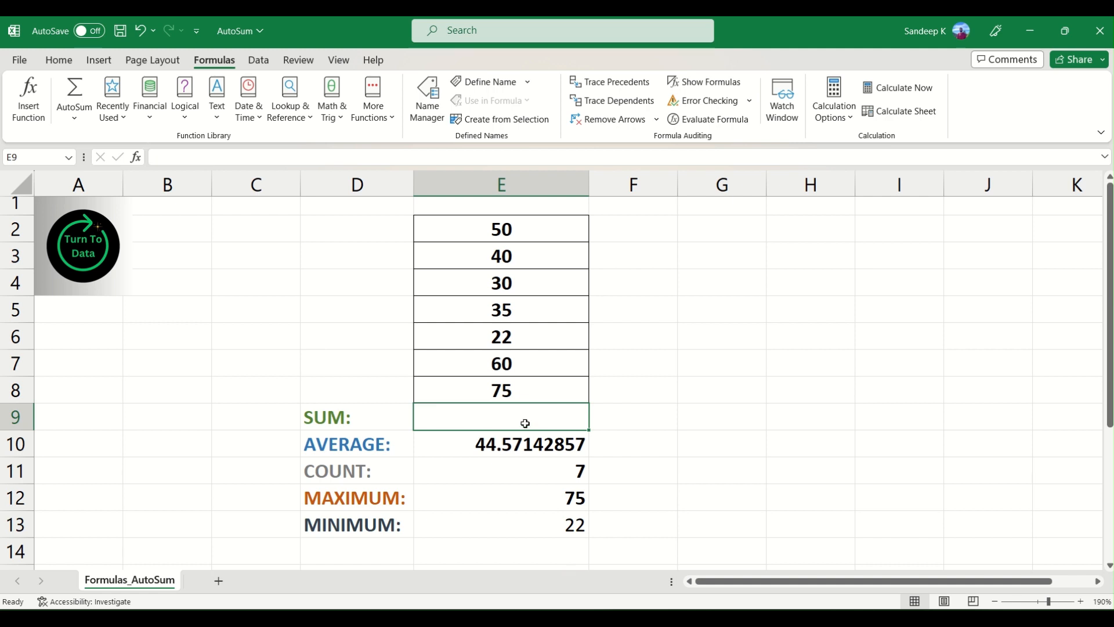
{"action": "left_click", "coordinate": [600, 421]}
{"action": "left_click", "coordinate": [498, 420]}
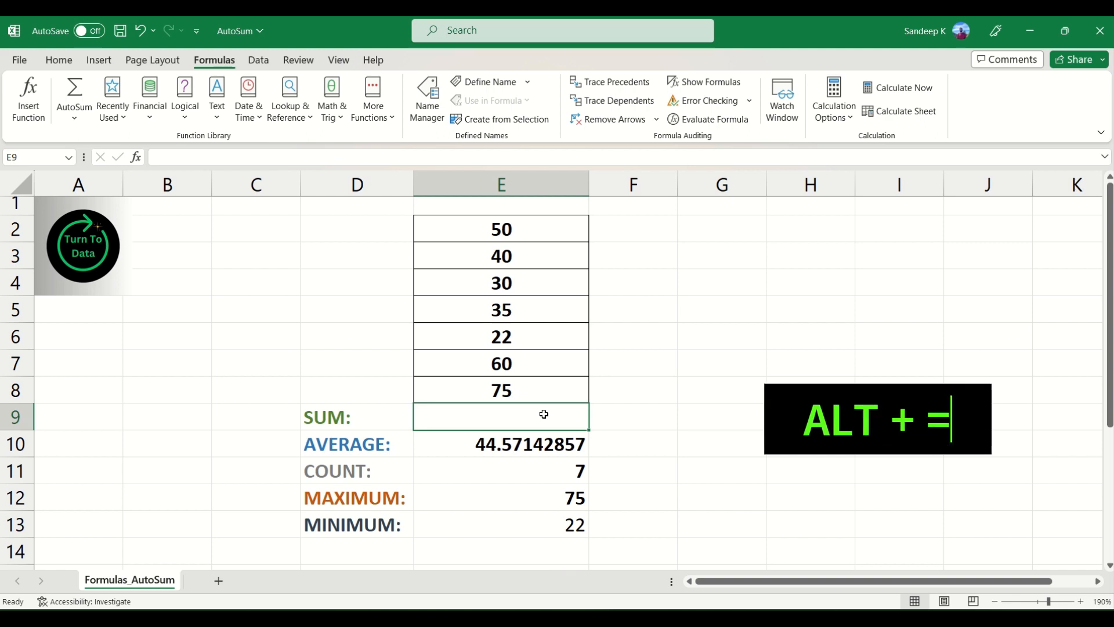
{"action": "key", "text": "alt+equal"}
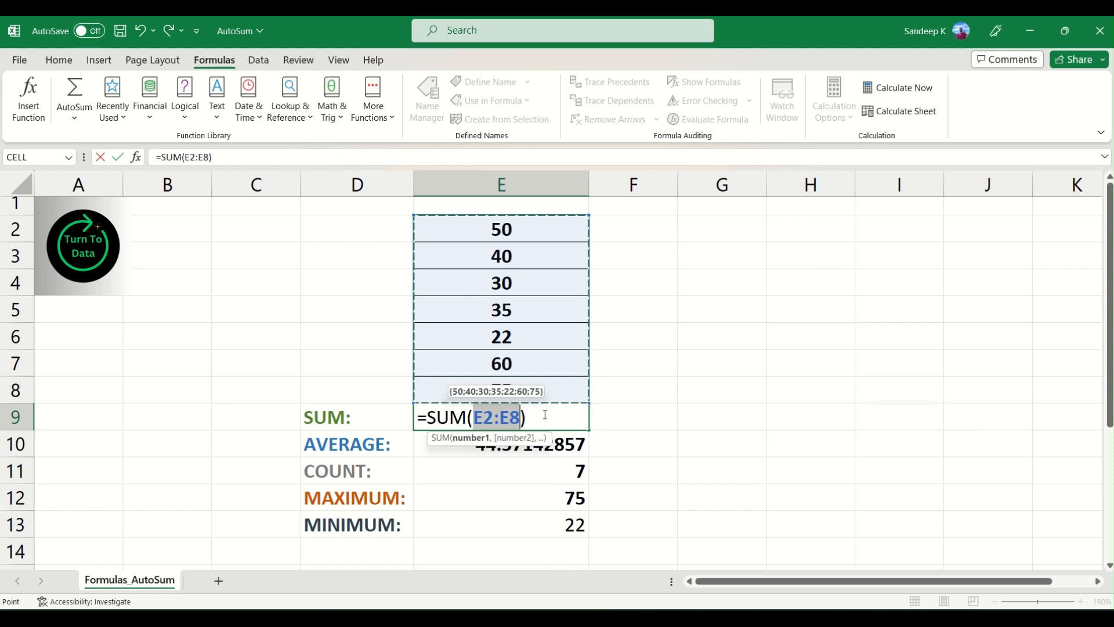
{"action": "key", "text": "Return"}
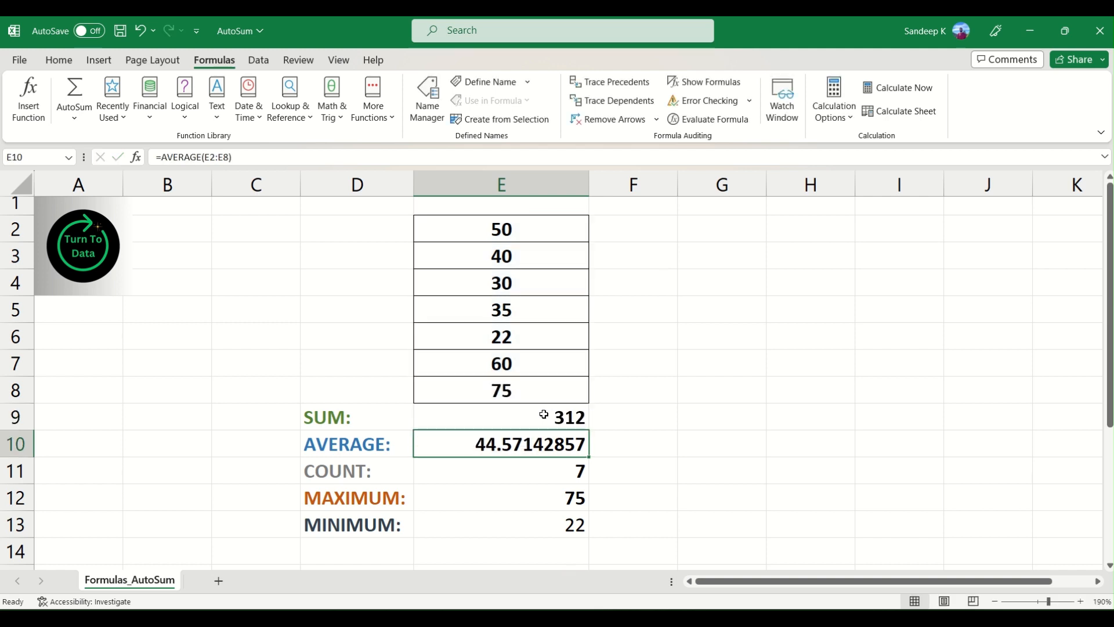
{"action": "left_click", "coordinate": [544, 415]}
{"action": "left_click", "coordinate": [624, 416]}
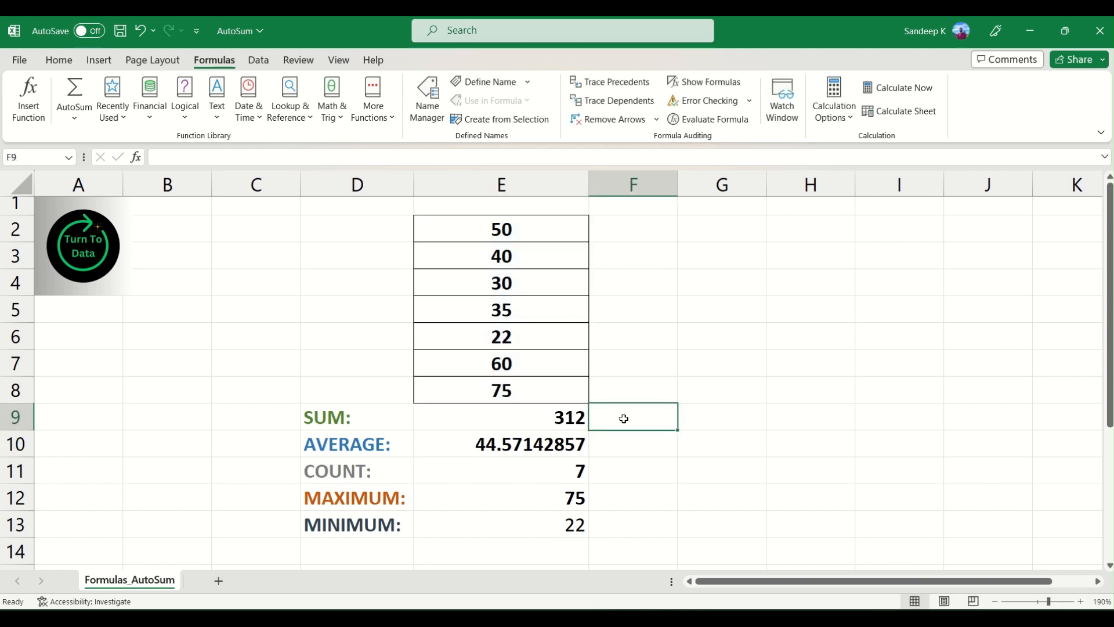
Select the numbers in E2:E8 and examine their average, count and sum in the status bar.
{"action": "left_click", "coordinate": [546, 414]}
{"action": "left_click", "coordinate": [624, 415]}
{"action": "left_click_drag", "start_coordinate": [501, 234], "coordinate": [502, 390]}
{"action": "left_click", "coordinate": [469, 459]}
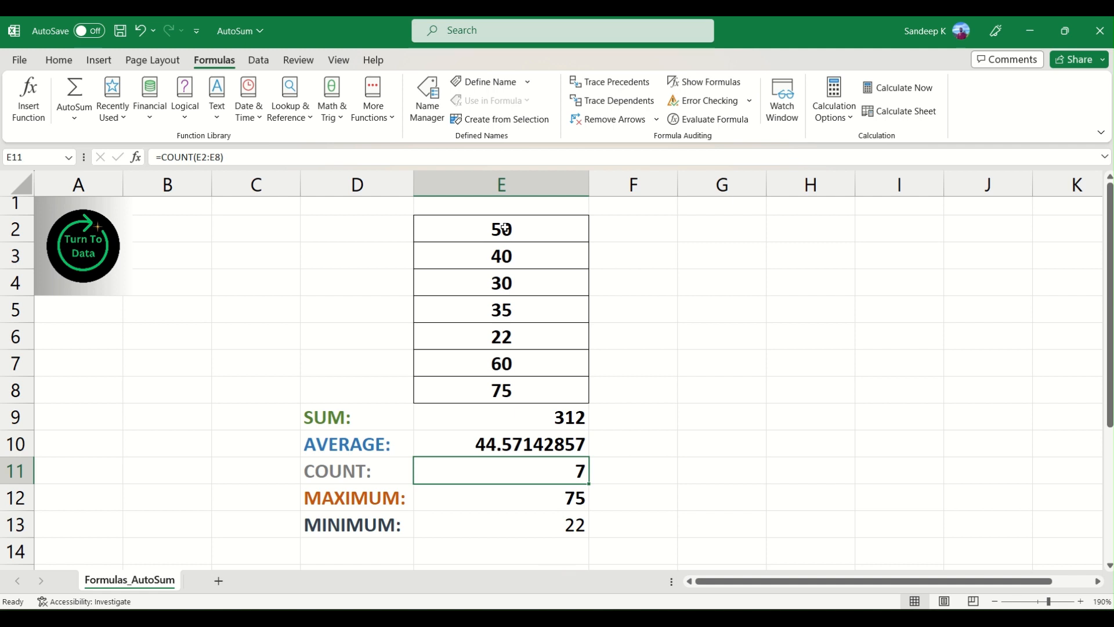
{"action": "left_click_drag", "start_coordinate": [504, 228], "coordinate": [503, 390]}
{"action": "left_click", "coordinate": [694, 331]}
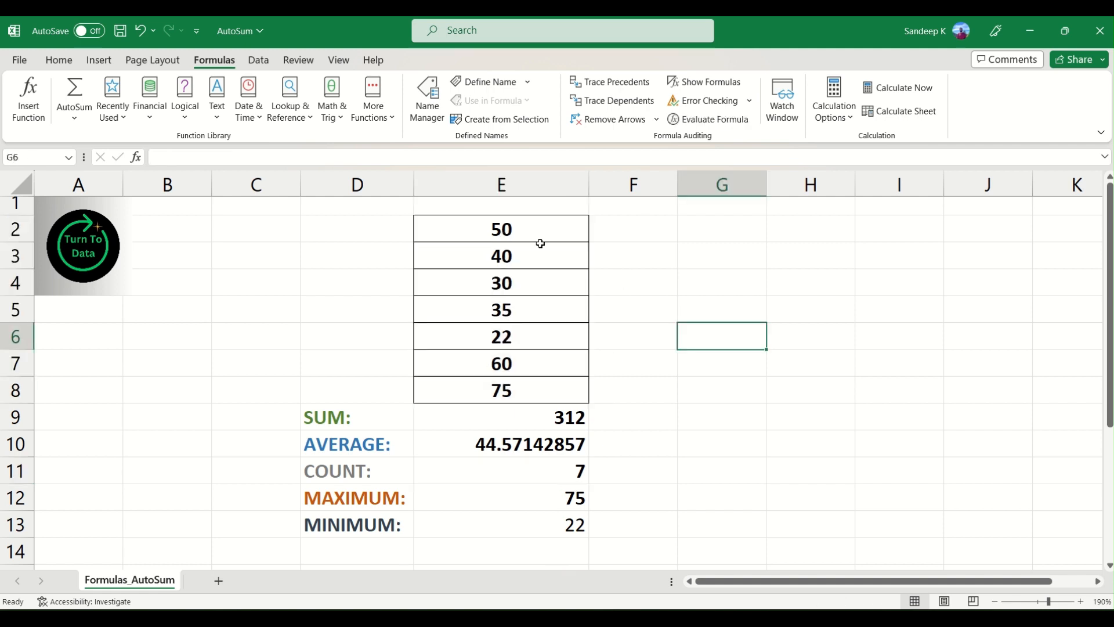
{"action": "left_click_drag", "start_coordinate": [498, 228], "coordinate": [507, 388]}
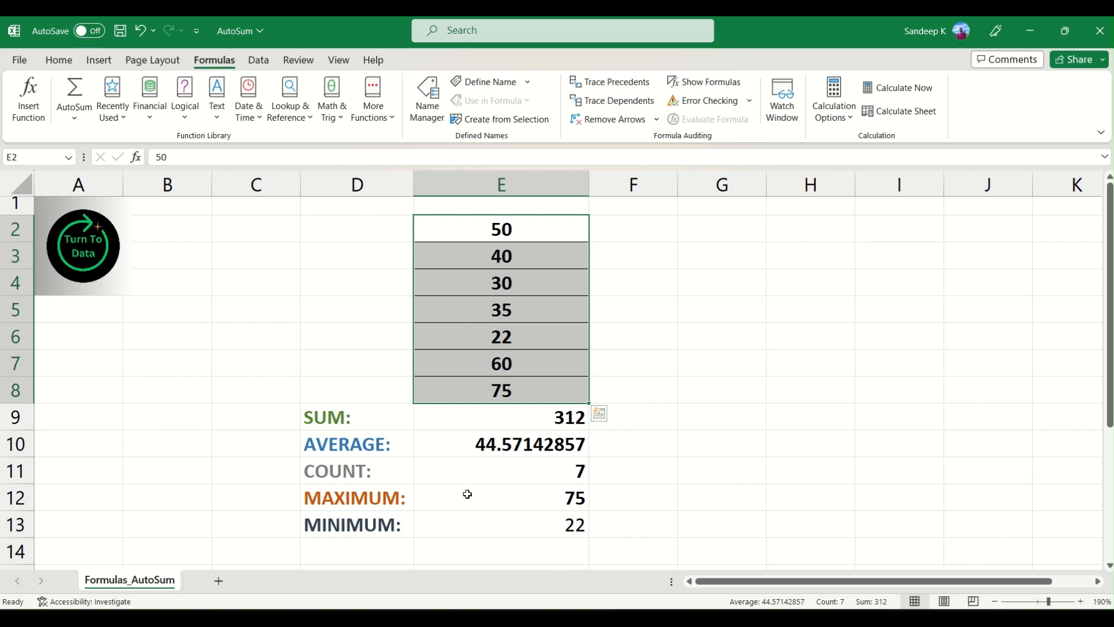
{"action": "left_click", "coordinate": [762, 603]}
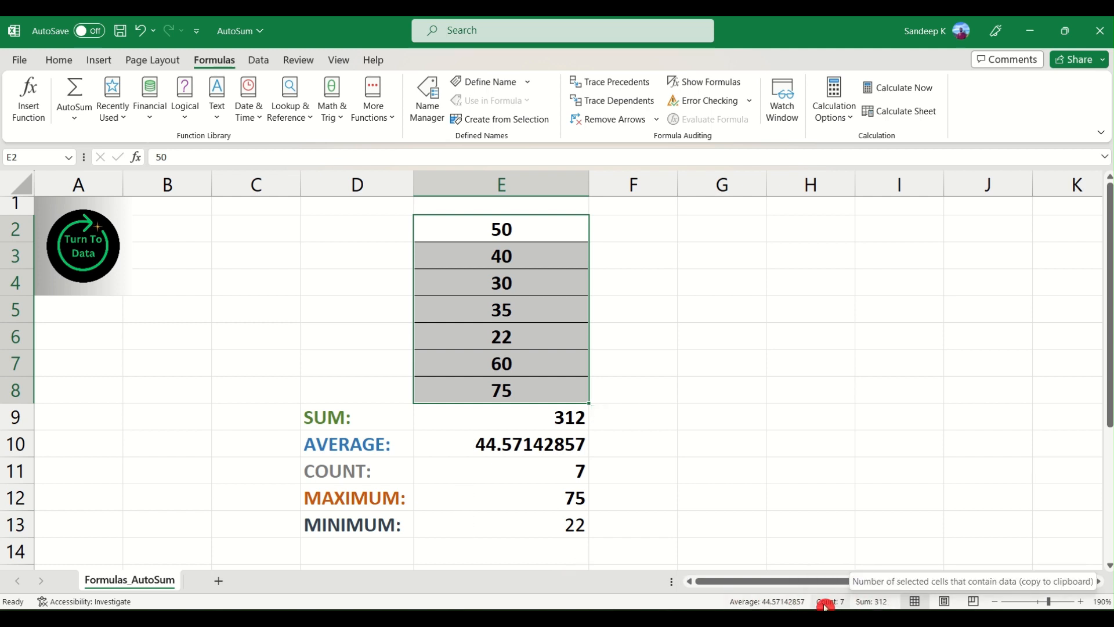
{"action": "left_click", "coordinate": [749, 606]}
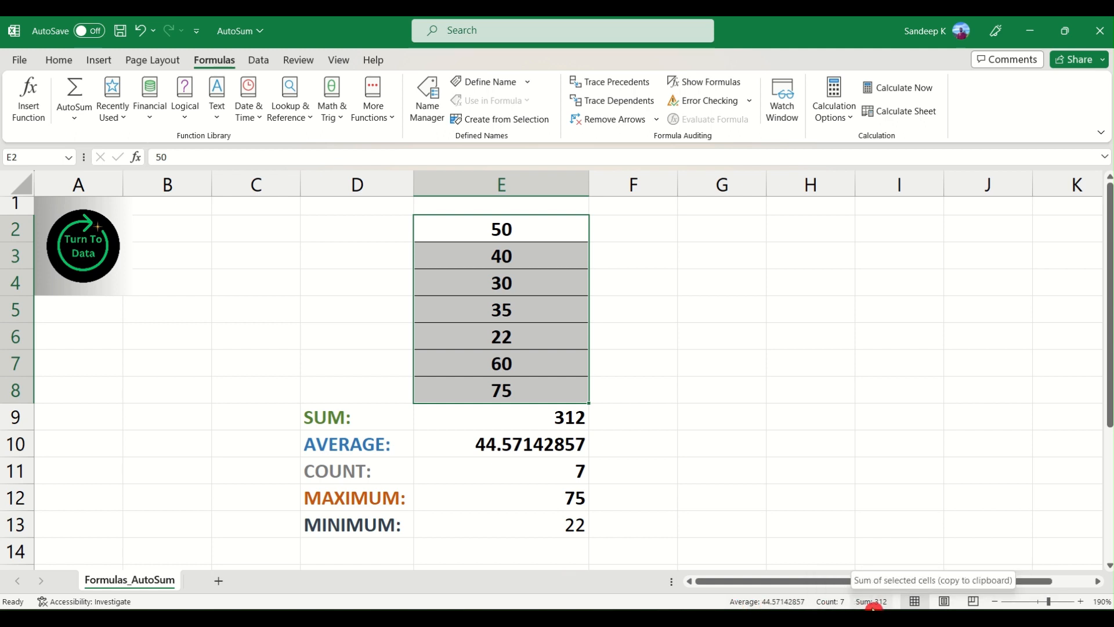
Add Minimum and Maximum to the calculations shown in the status bar for the selected range E2:E8.
{"action": "right_click", "coordinate": [656, 605]}
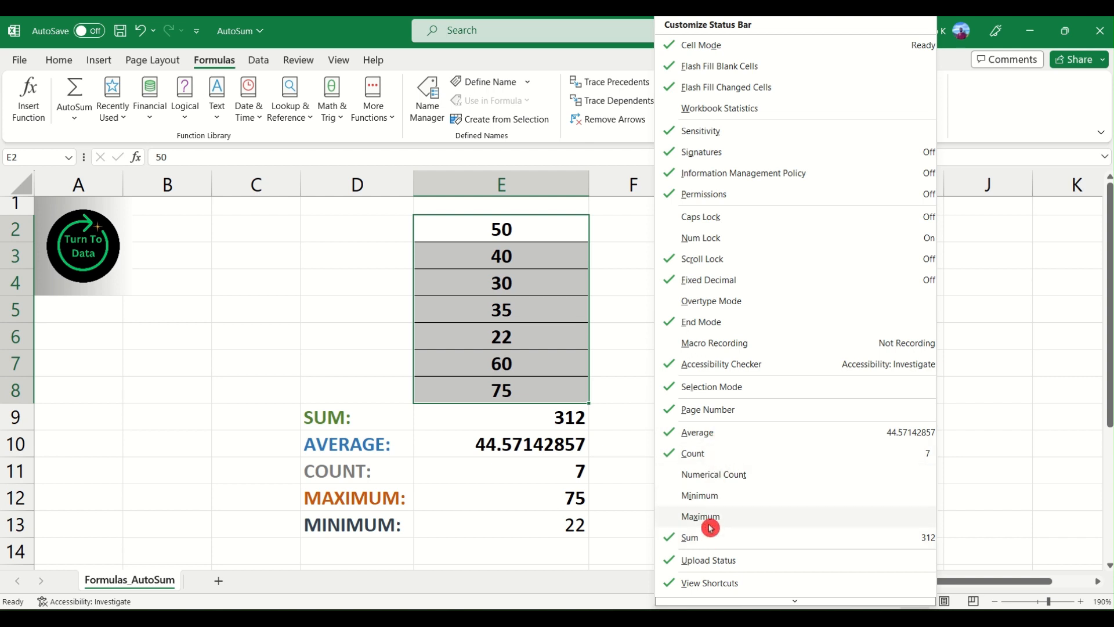
{"action": "left_click", "coordinate": [704, 495]}
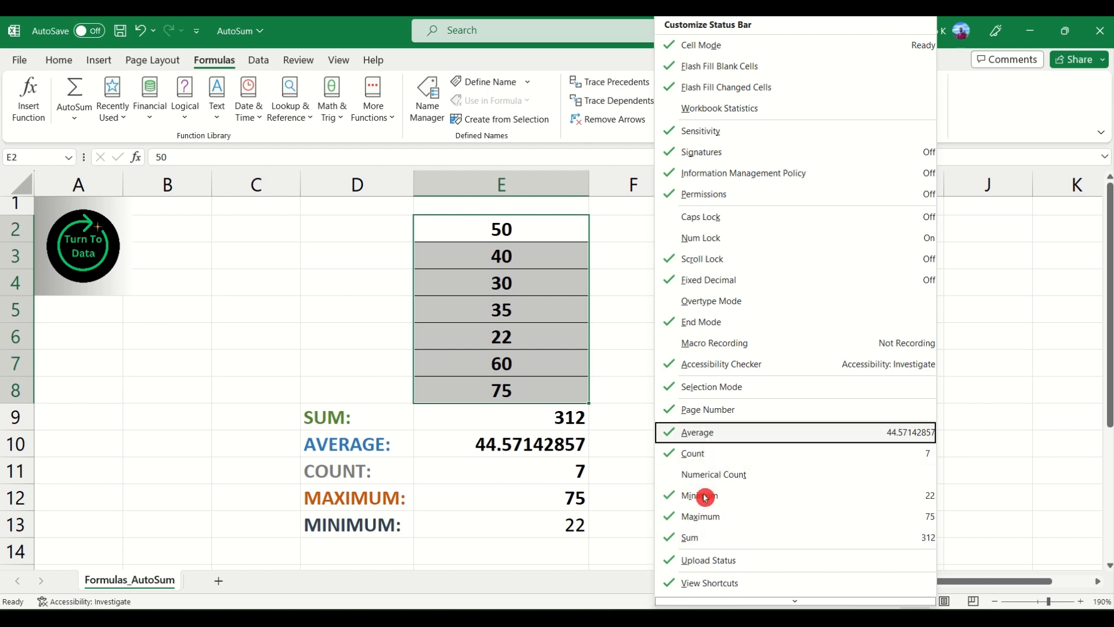
{"action": "left_click", "coordinate": [704, 516]}
{"action": "left_click", "coordinate": [585, 591]}
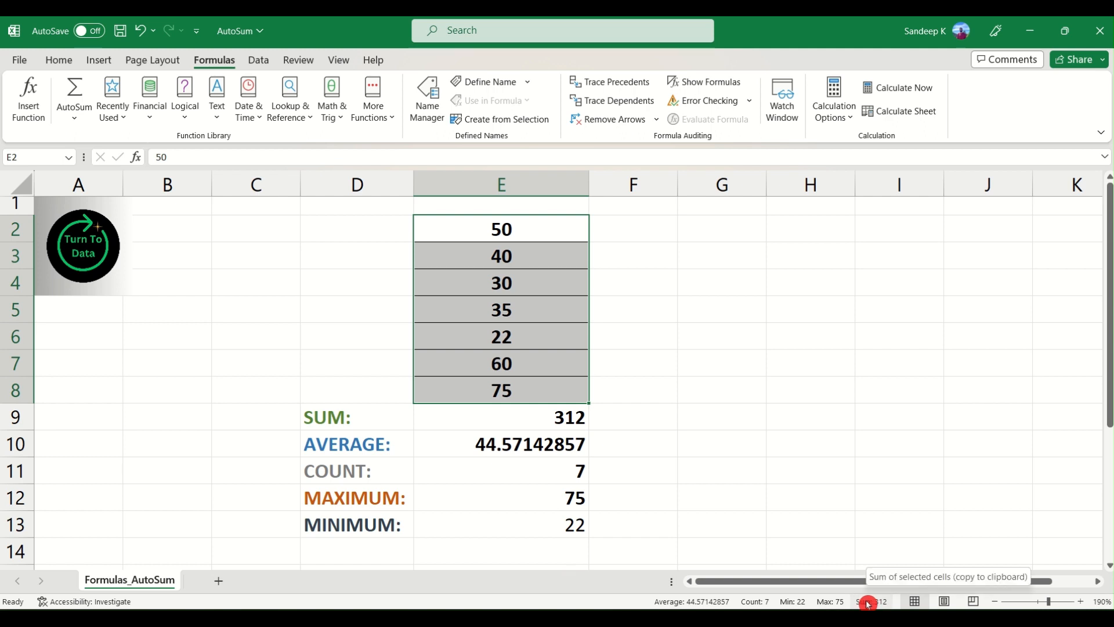
Review the SUM formula in cell E9 and the AutoSum command as its source.
{"action": "left_click", "coordinate": [543, 412]}
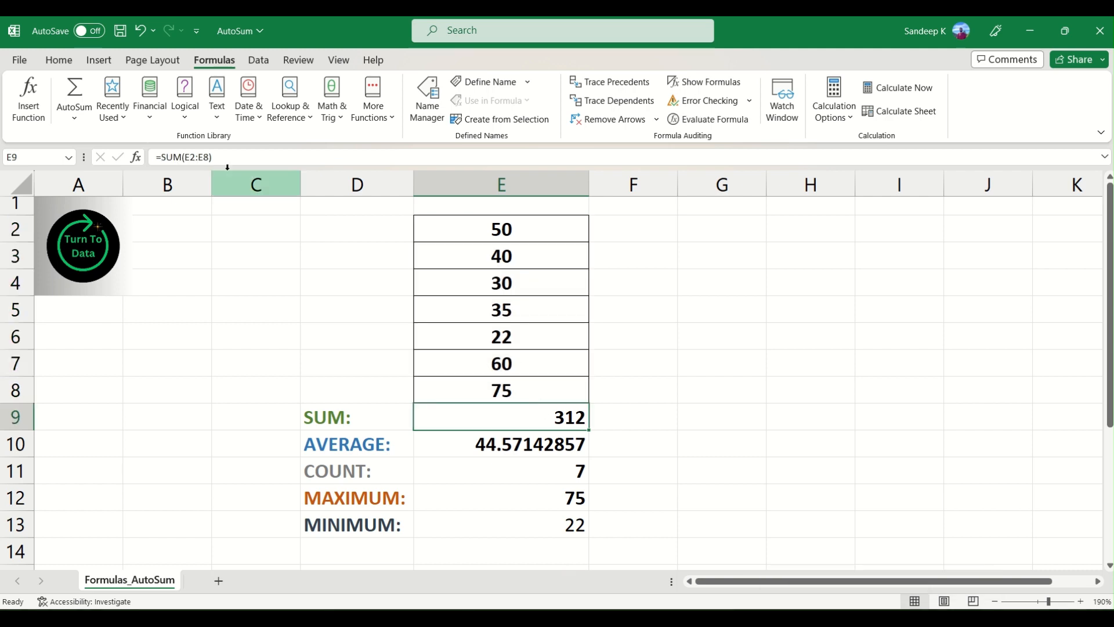
{"action": "left_click", "coordinate": [84, 122]}
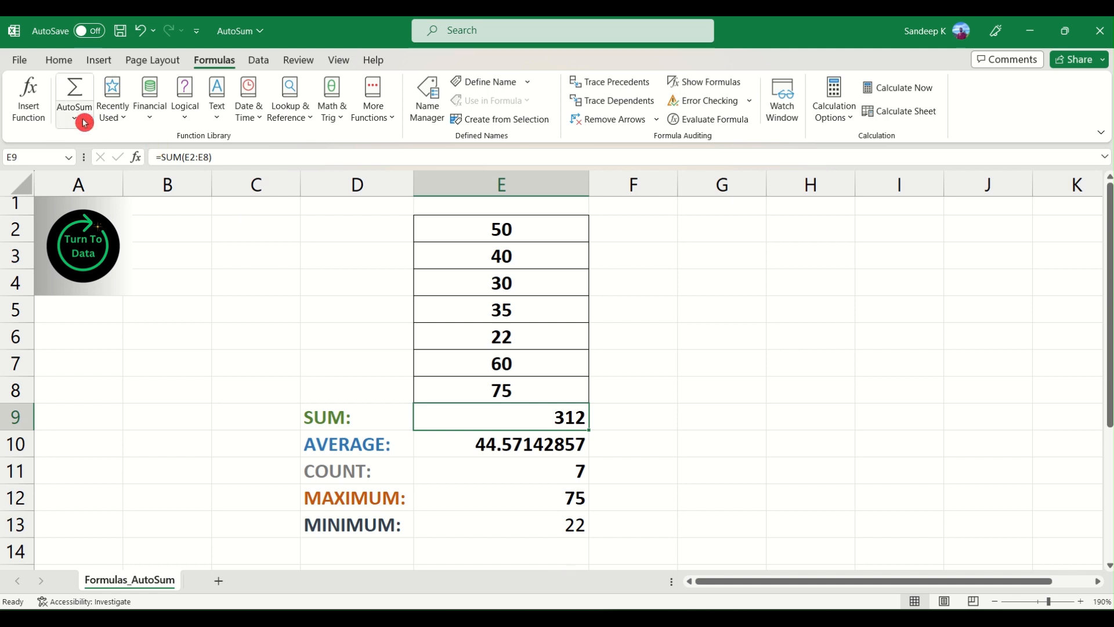